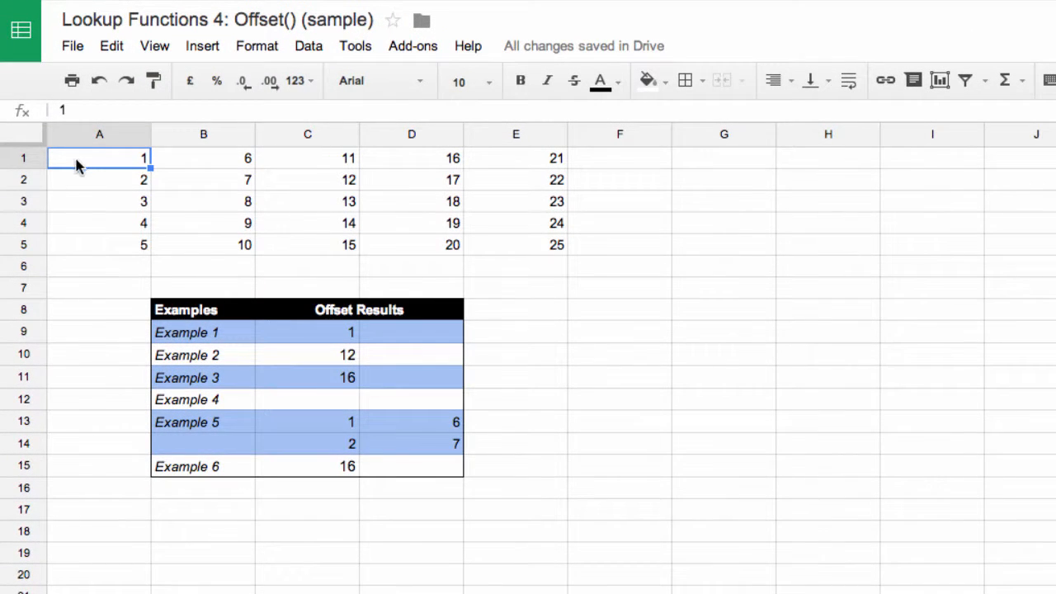
# Step: Review the number grid in A1:E5 and the list of Examples 1 to 6 in the offset results table
pyautogui.moveTo(85, 165); pyautogui.dragTo(573, 259)
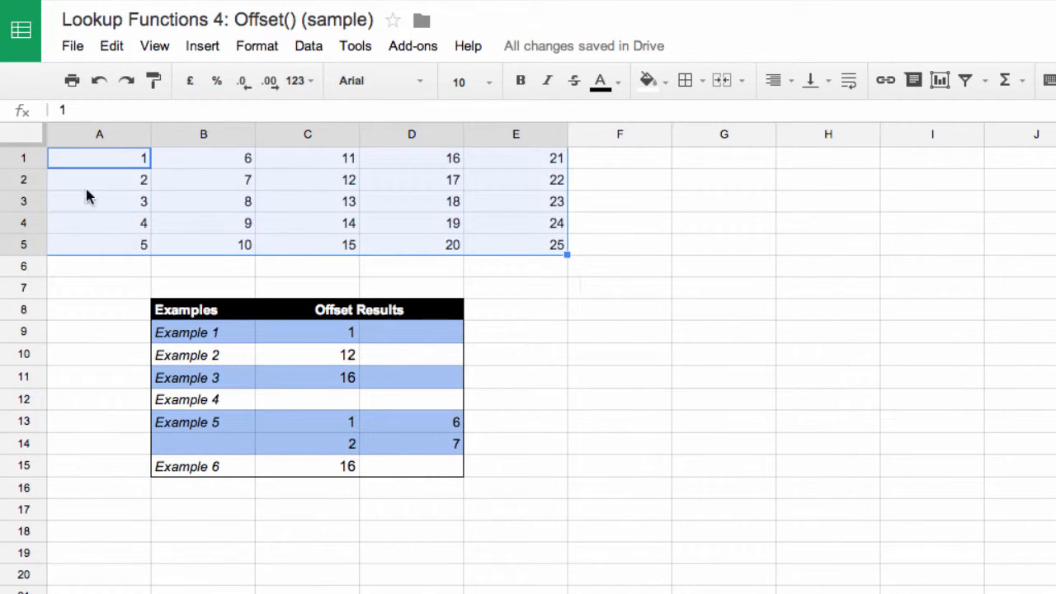
pyautogui.moveTo(101, 162); pyautogui.dragTo(540, 167)
pyautogui.moveTo(130, 166); pyautogui.dragTo(137, 246)
pyautogui.click(497, 246)
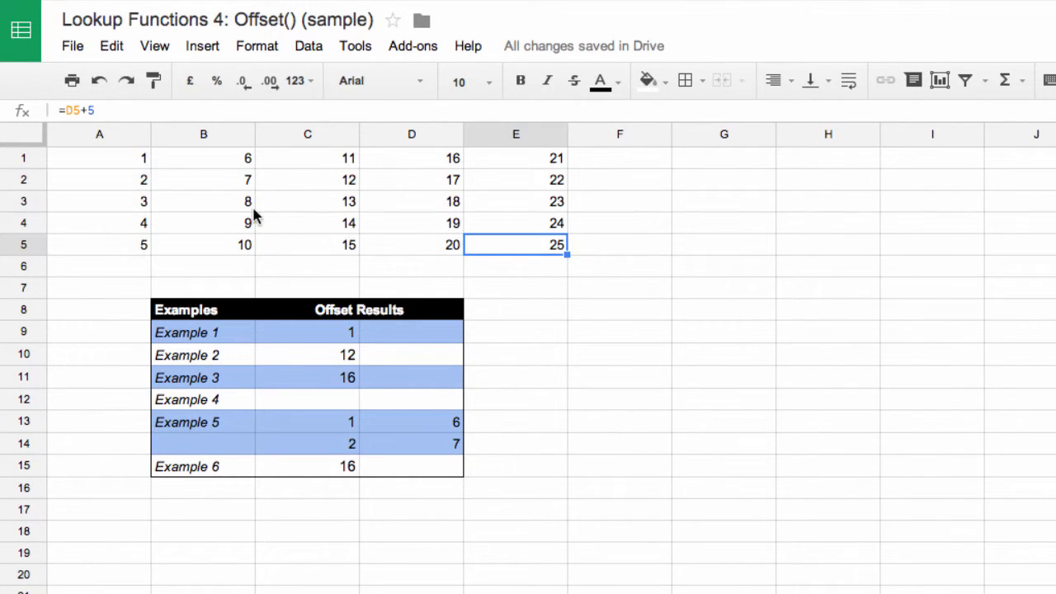
pyautogui.click(134, 163)
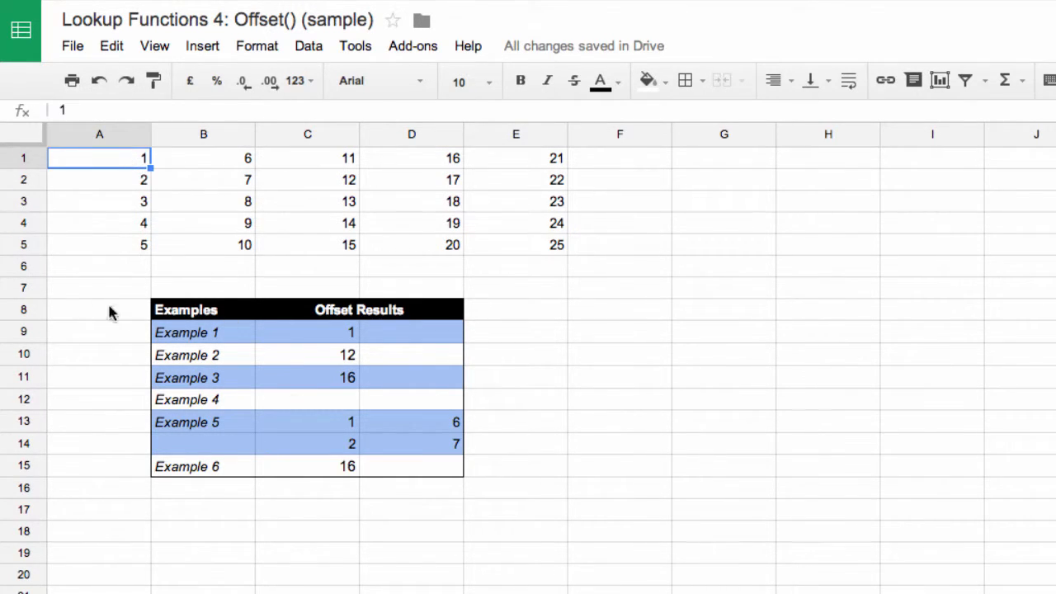
pyautogui.click(200, 336)
pyautogui.click(211, 474)
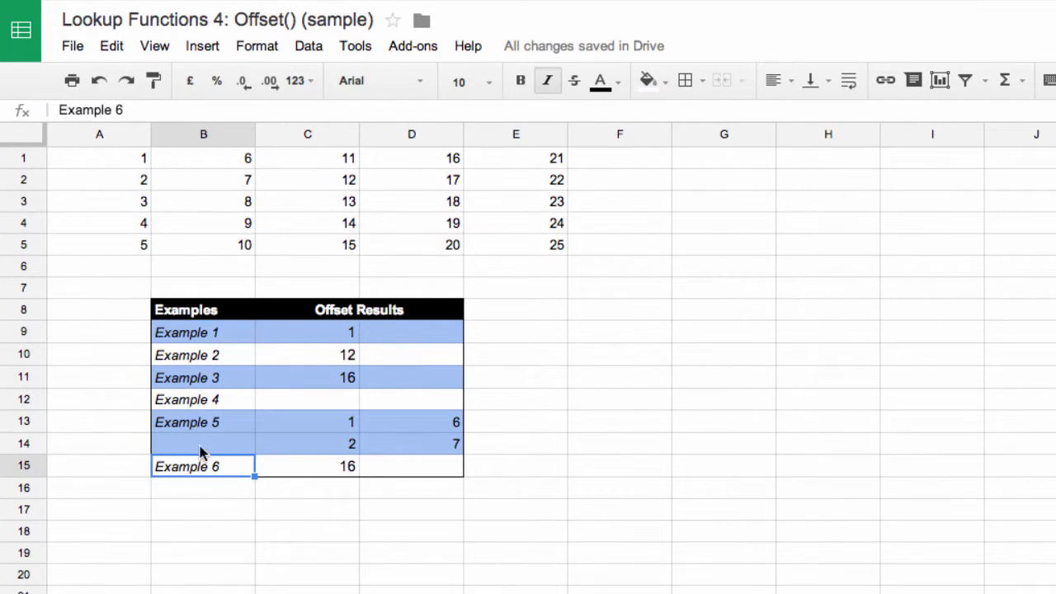
pyautogui.click(204, 335)
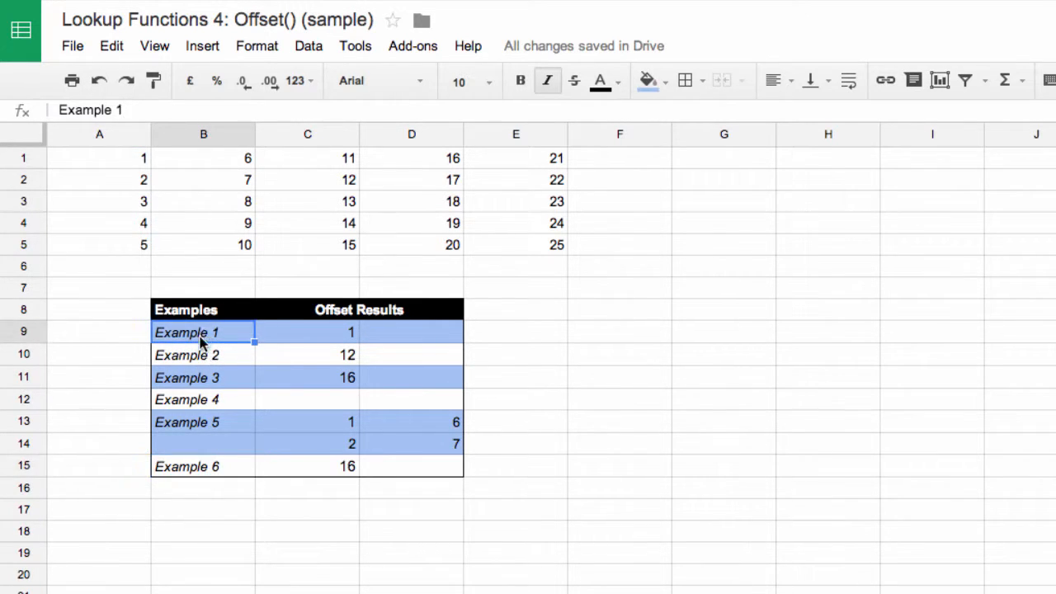
# Step: Remove the height and width arguments from the Example 1 formula in C9 so it reads =OFFSET(A1,0,0)
pyautogui.doubleClick(319, 335)
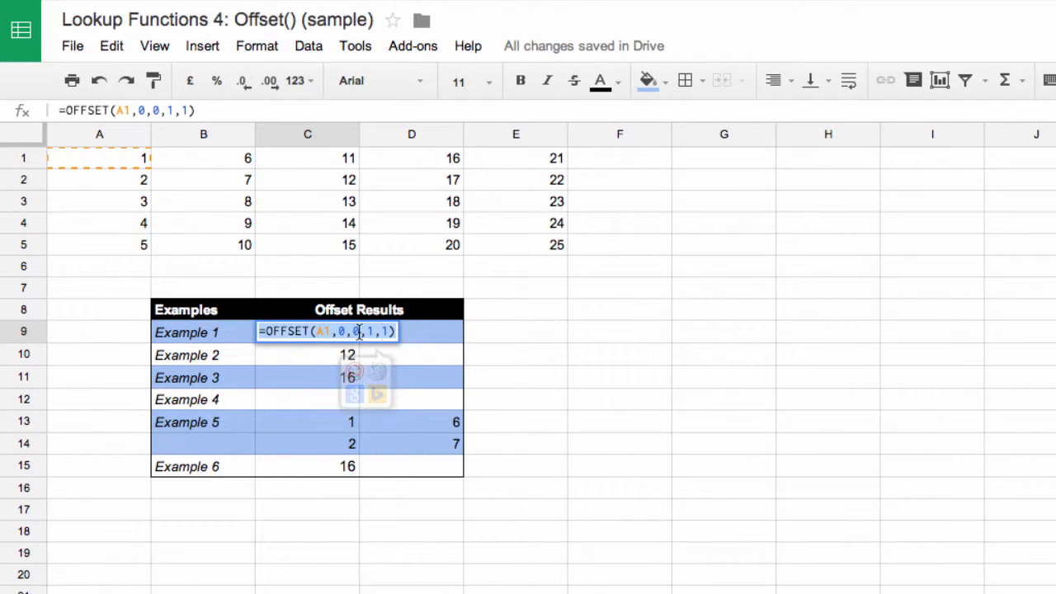
pyautogui.click(287, 331)
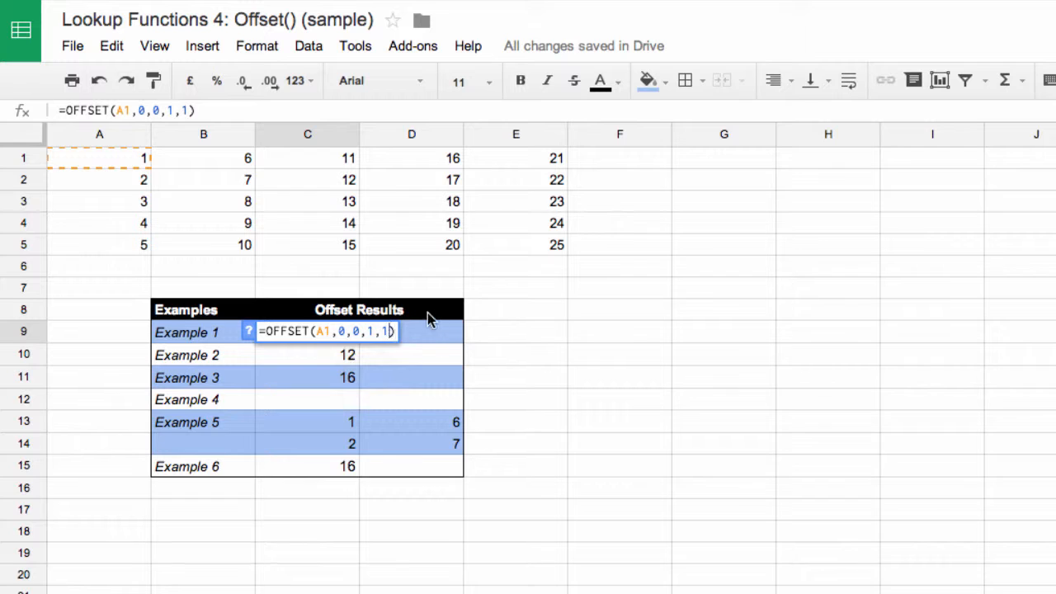
pyautogui.press('BackSpace')
pyautogui.press('BackSpace')
pyautogui.press('BackSpace')
pyautogui.press('BackSpace')
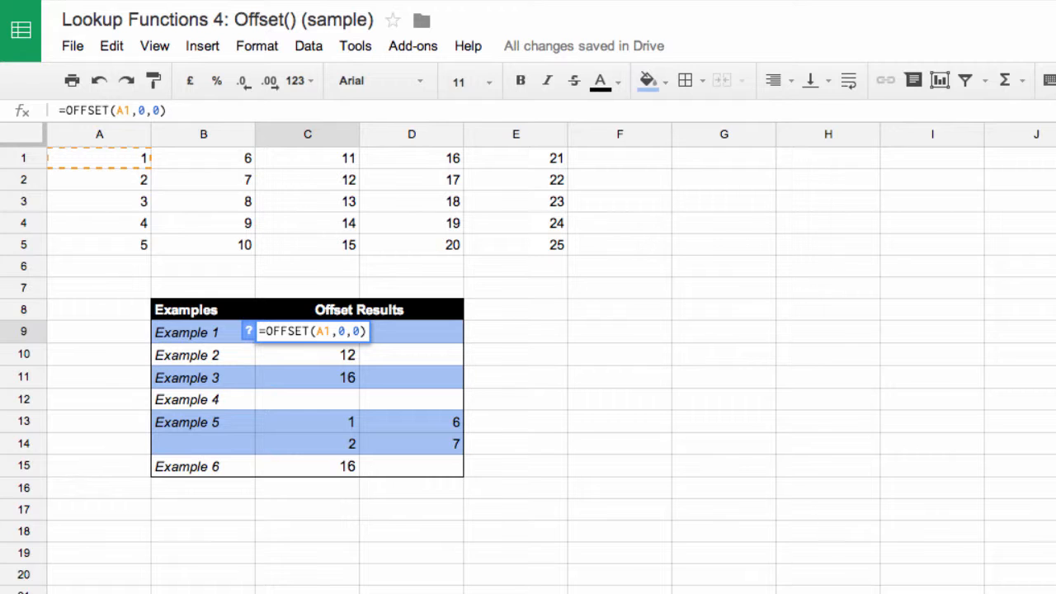
pyautogui.press('Return')
pyautogui.press('Up')
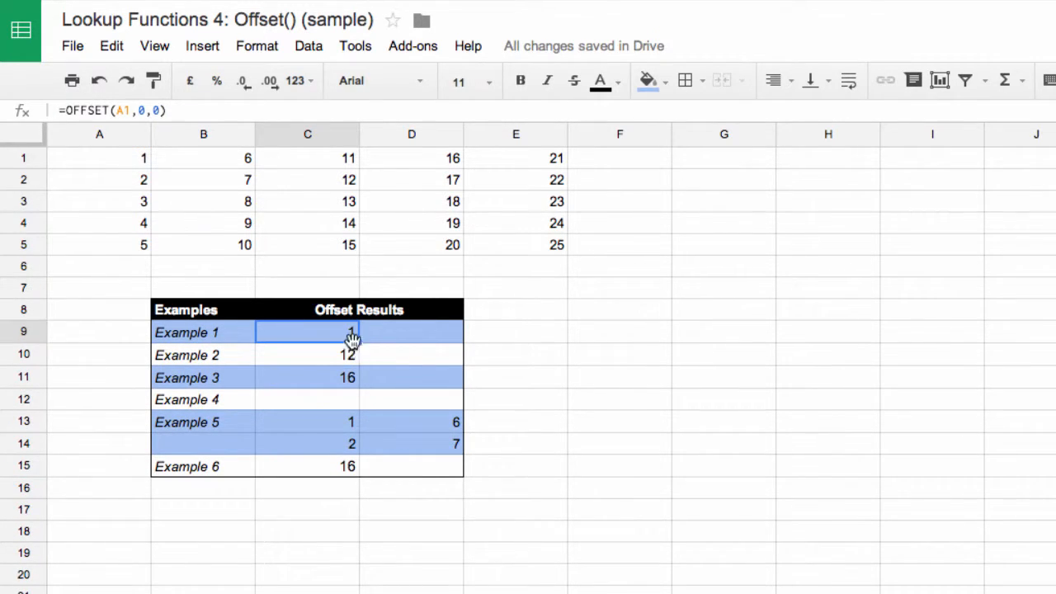
# Step: Compare the Example 1 and Example 2 offset formulas with their source cells A1 and C2
pyautogui.click(118, 163)
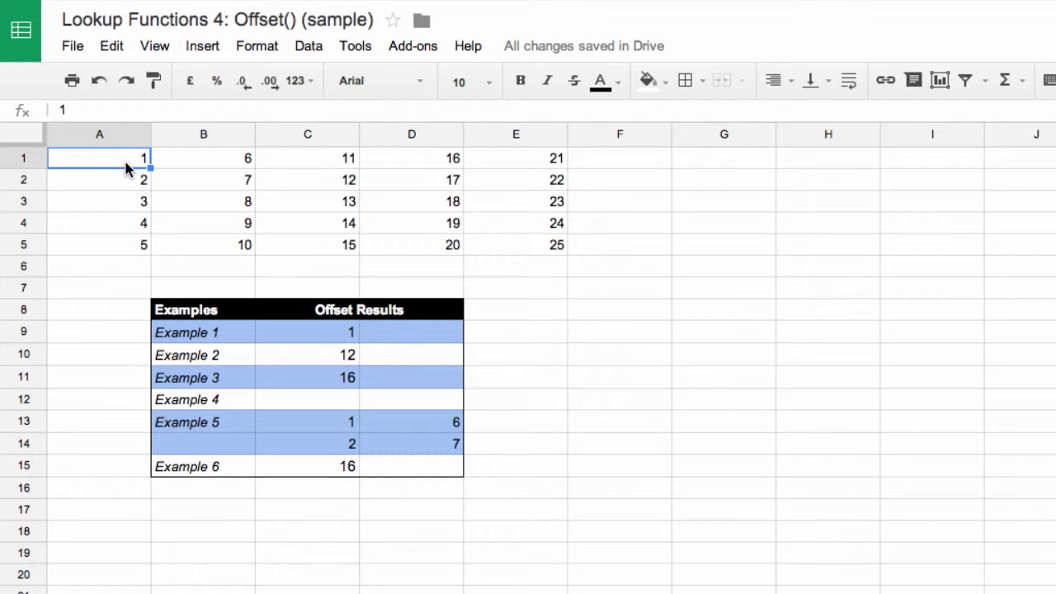
pyautogui.click(334, 337)
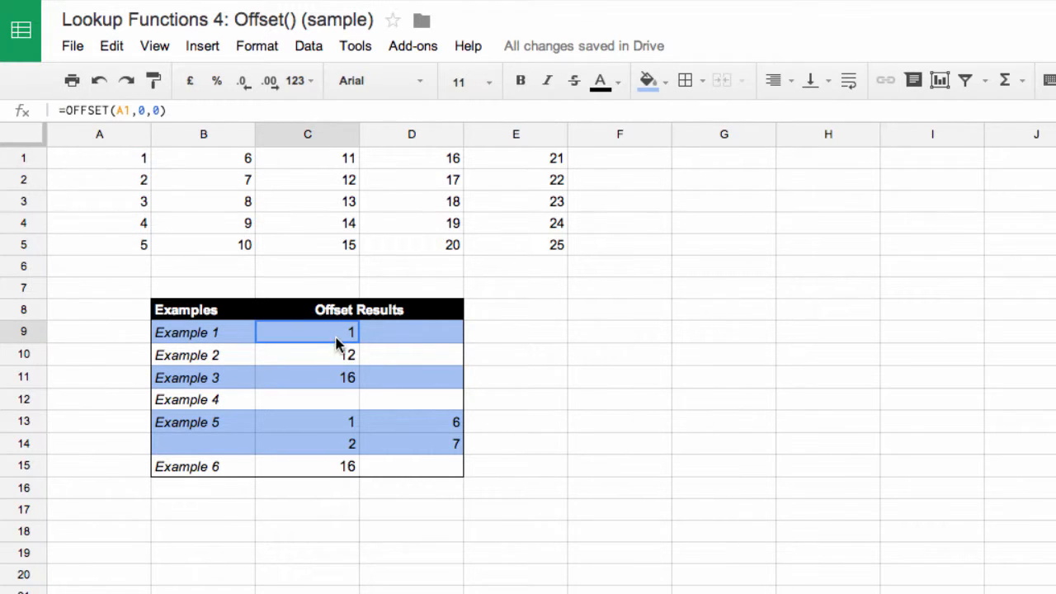
pyautogui.click(334, 360)
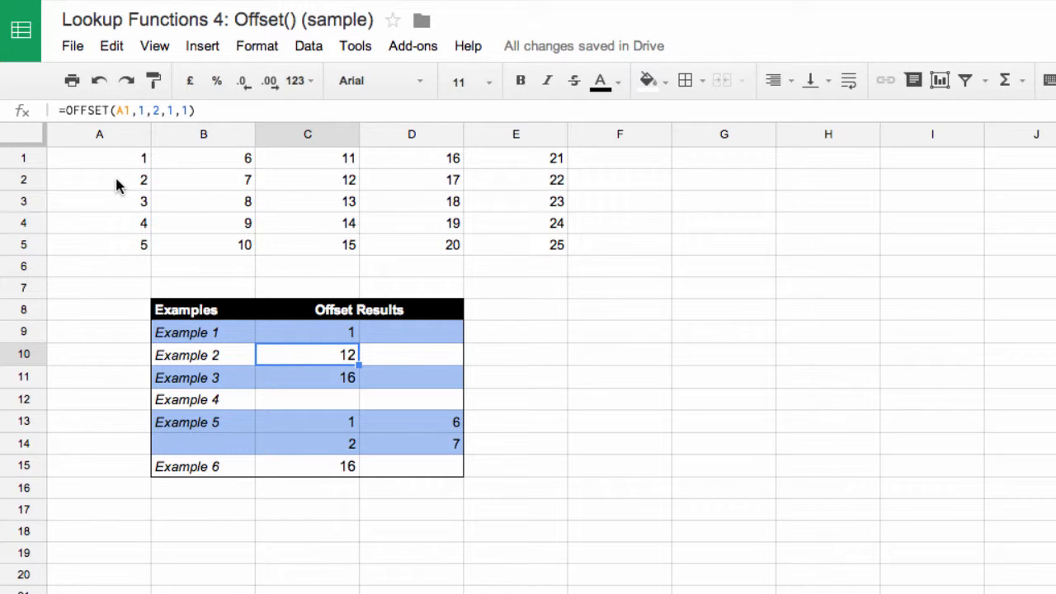
pyautogui.click(349, 183)
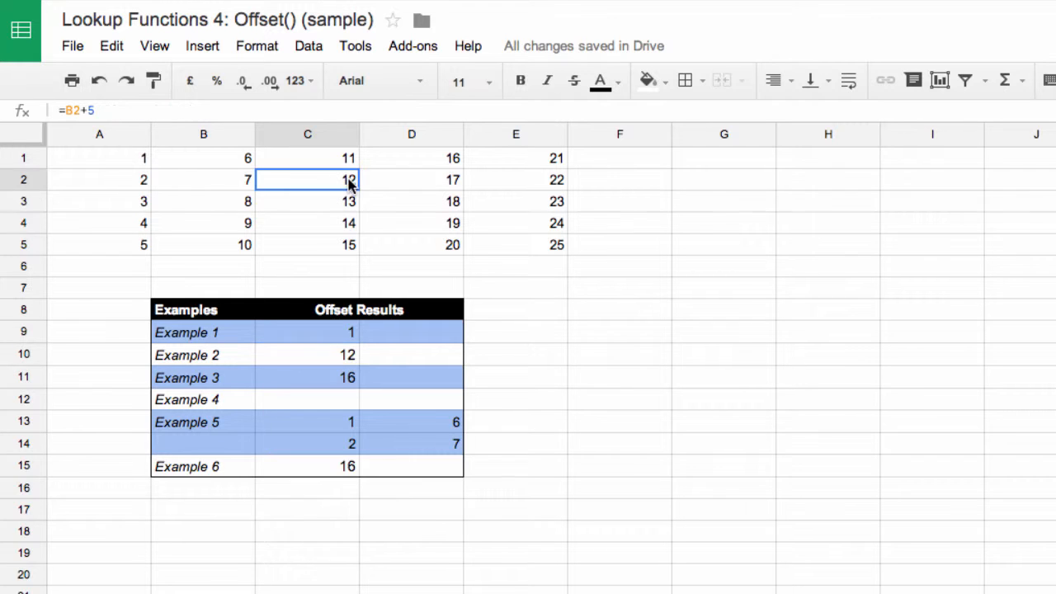
# Step: Examine the Example 3 formula in C11 and trace its offset from A2 up to A1 and across to D1
pyautogui.click(340, 382)
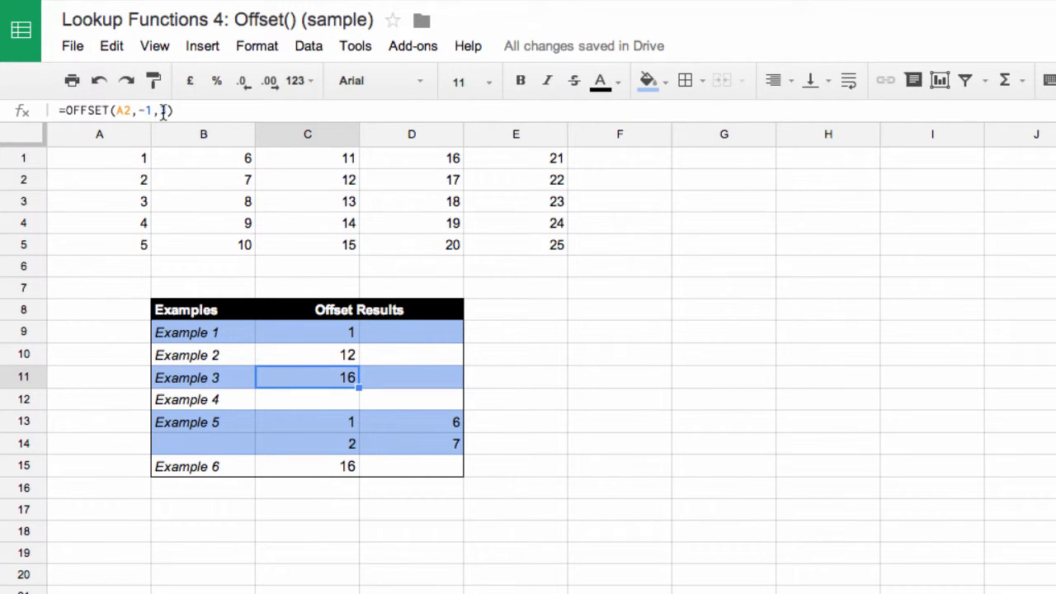
pyautogui.click(104, 186)
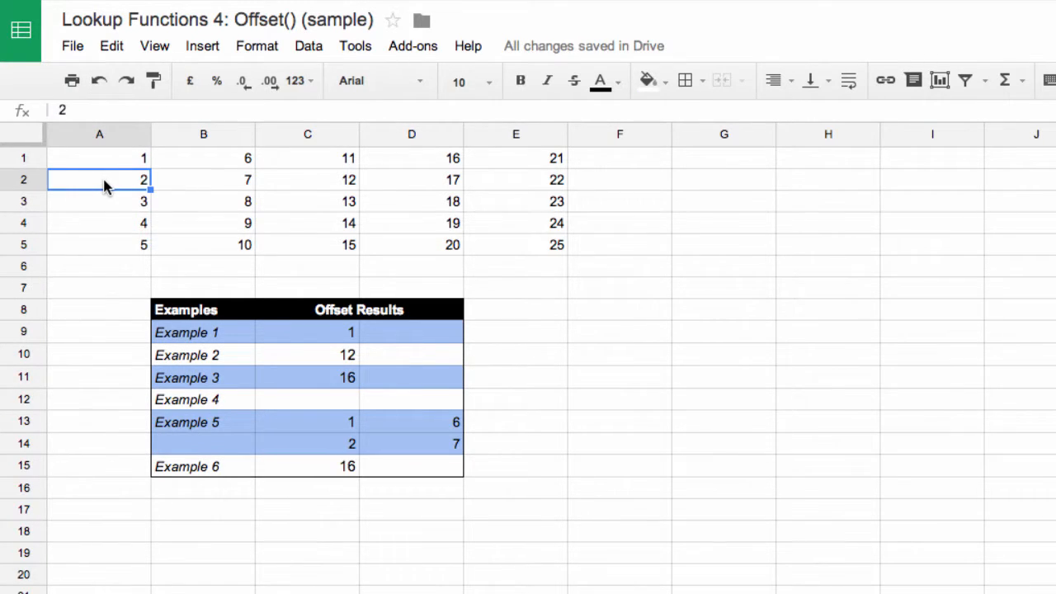
pyautogui.click(111, 159)
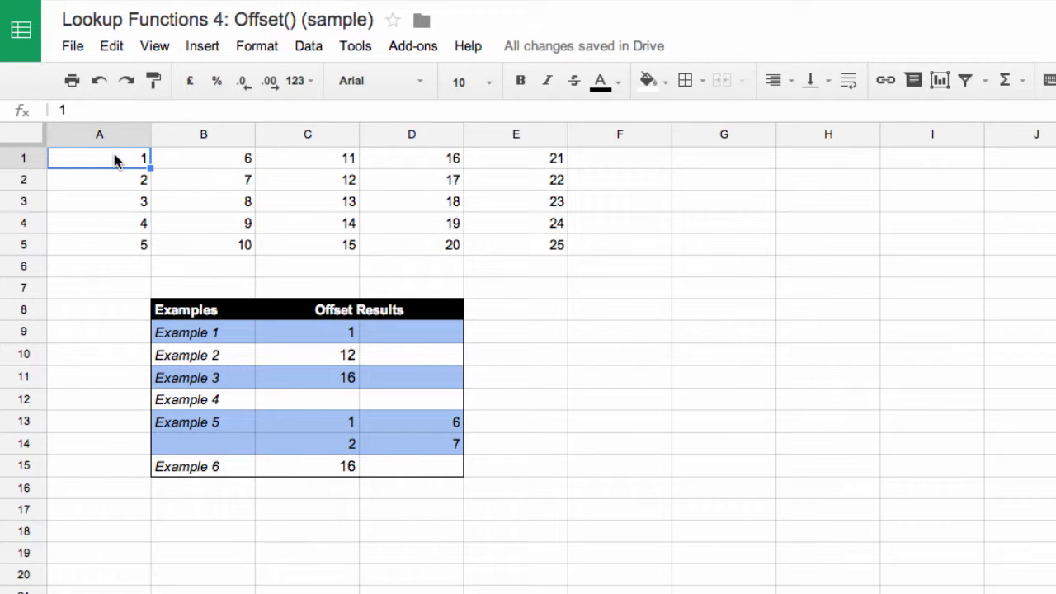
pyautogui.click(175, 158)
pyautogui.click(349, 159)
pyautogui.click(415, 162)
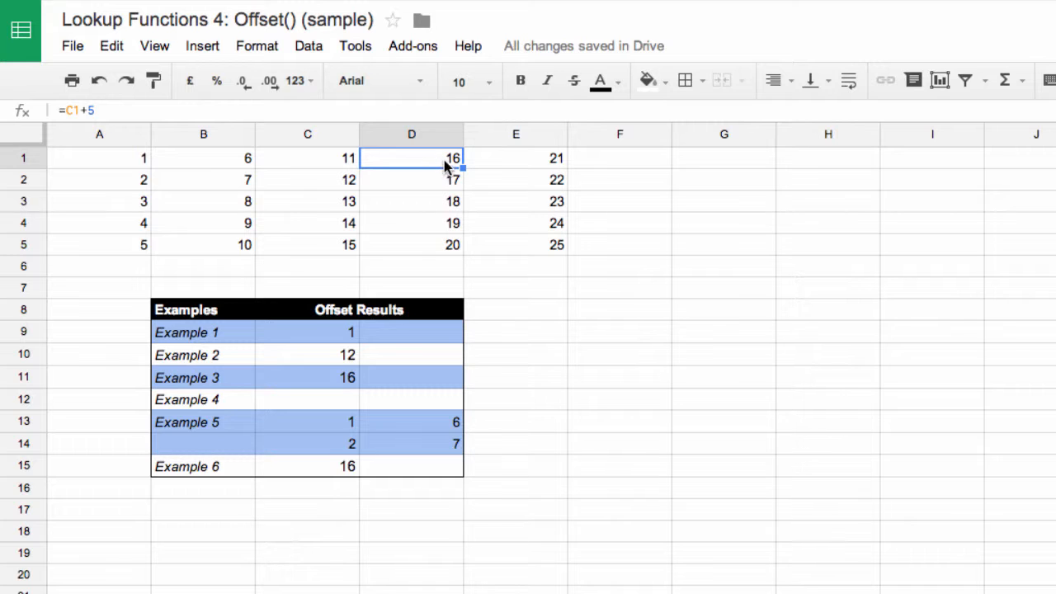
pyautogui.click(333, 380)
# Step: Examine the Example 4 formula in C12 and trace its six-row offset from A1 down to A7
pyautogui.click(331, 406)
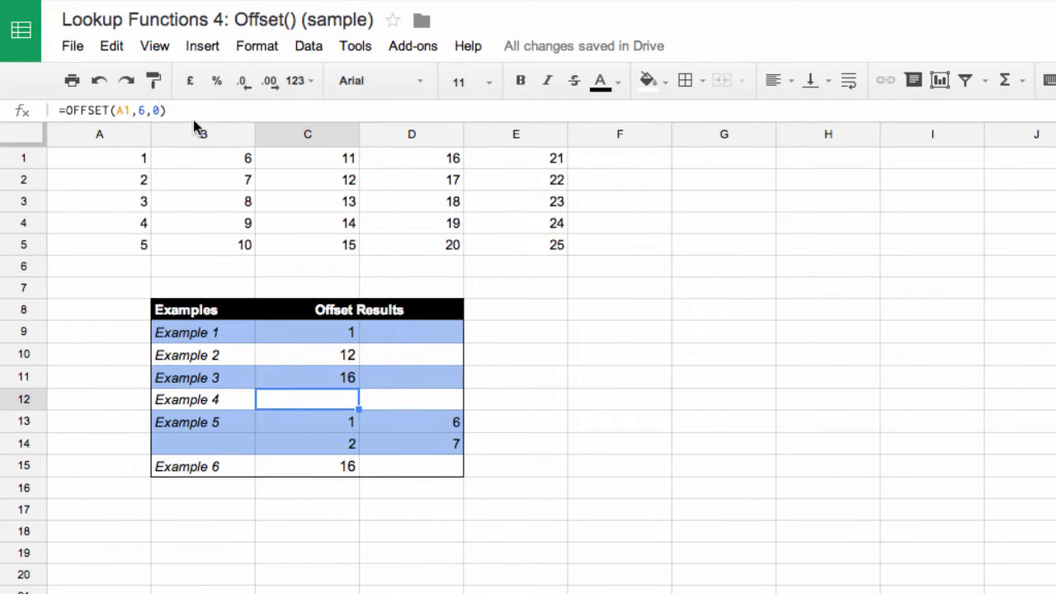
pyautogui.click(119, 167)
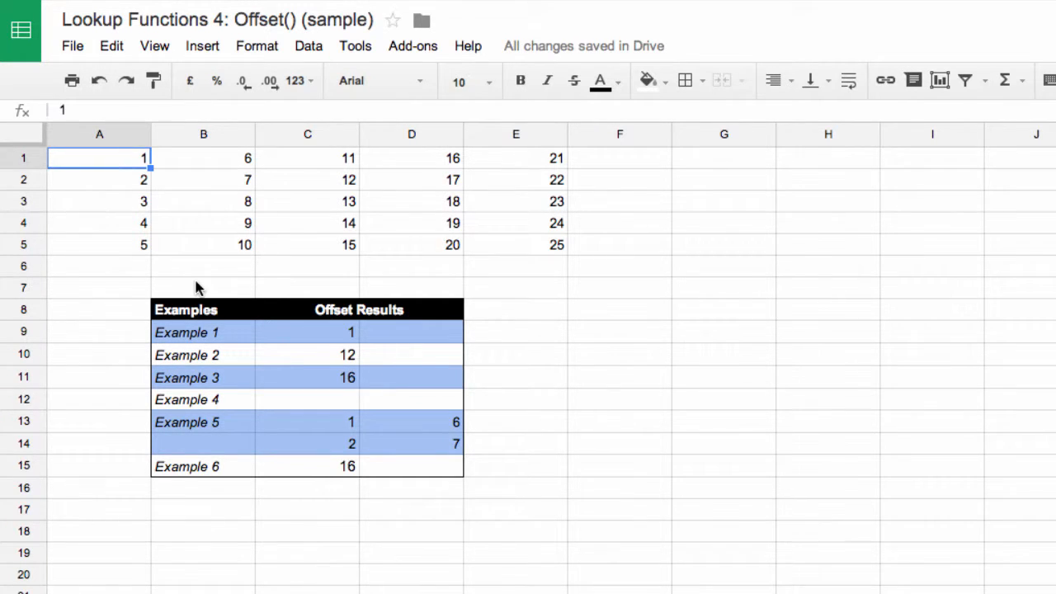
pyautogui.press('Down')
pyautogui.press('Down')
pyautogui.press('Down')
pyautogui.press('Down')
pyautogui.press('Down')
pyautogui.press('Down')
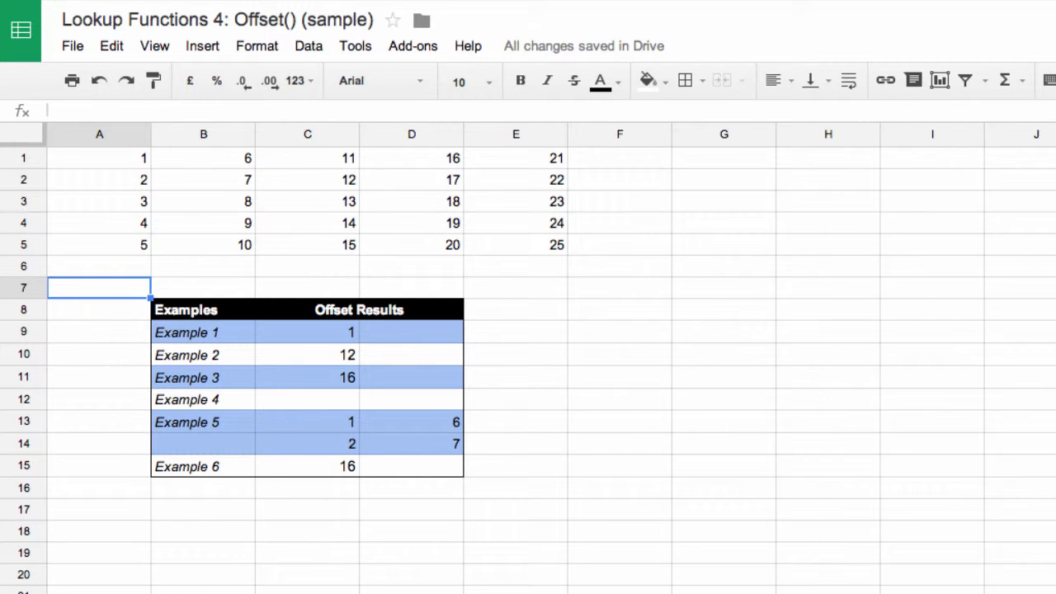
pyautogui.click(331, 402)
# Step: Examine the Example 5 formula in C13, comparing the two-by-two source range A1:B2 with the output range C13:D14
pyautogui.click(345, 436)
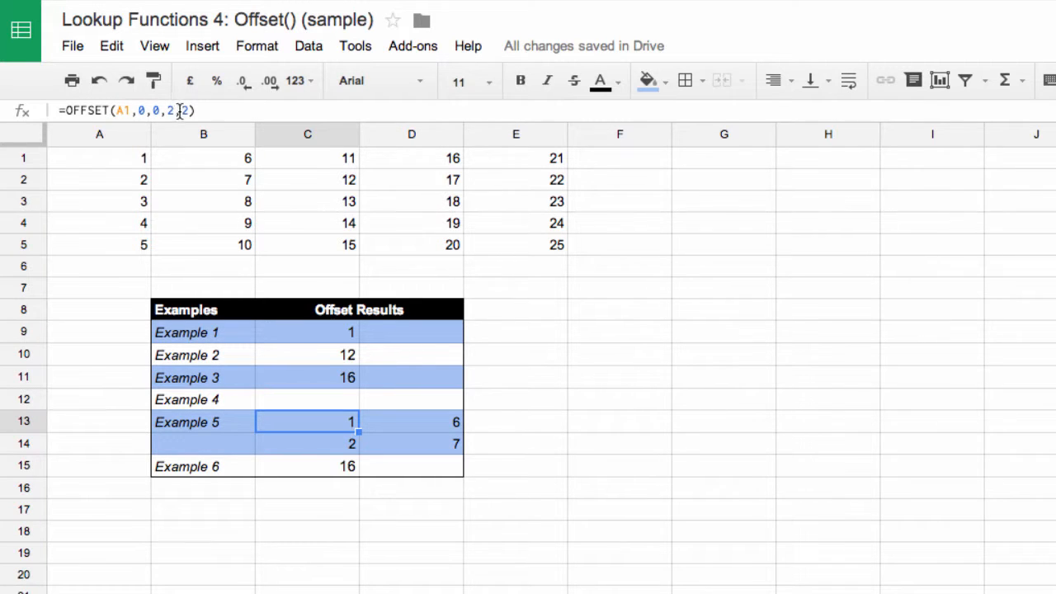
pyautogui.click(116, 158)
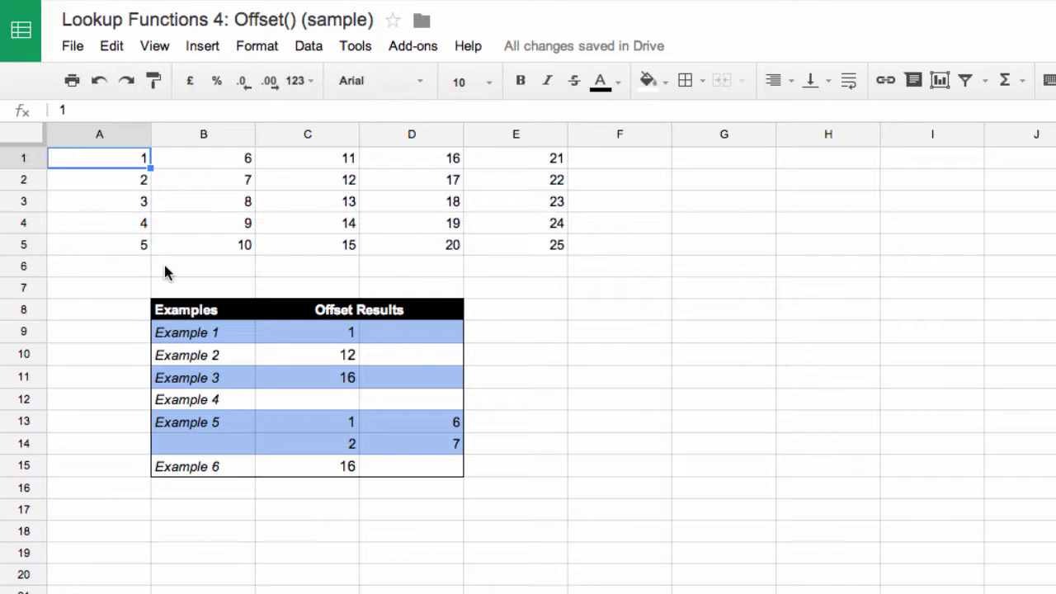
pyautogui.hotkey('shift', 'Down')
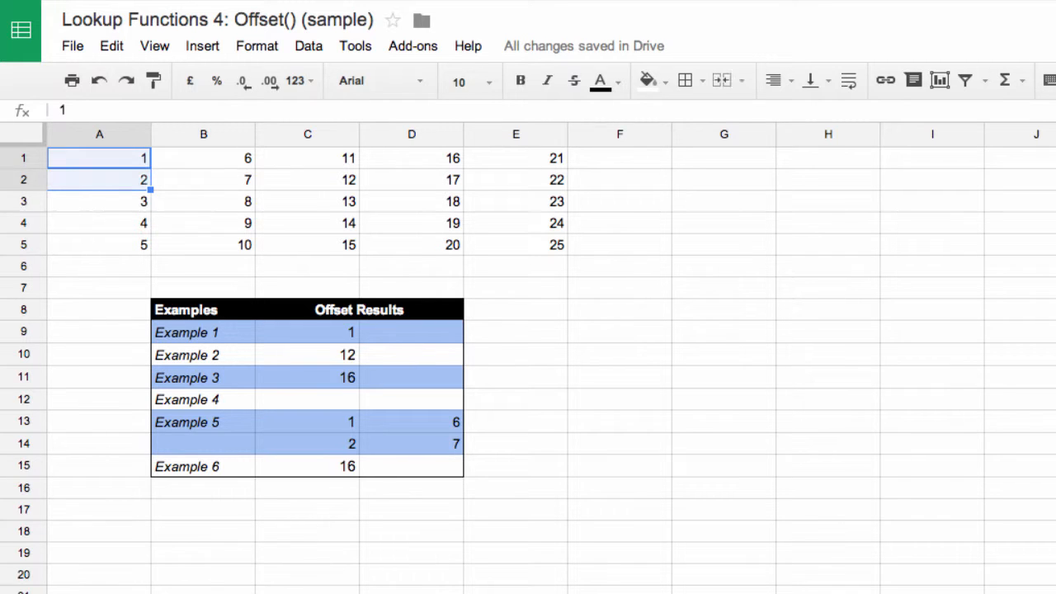
pyautogui.hotkey('shift', 'Right')
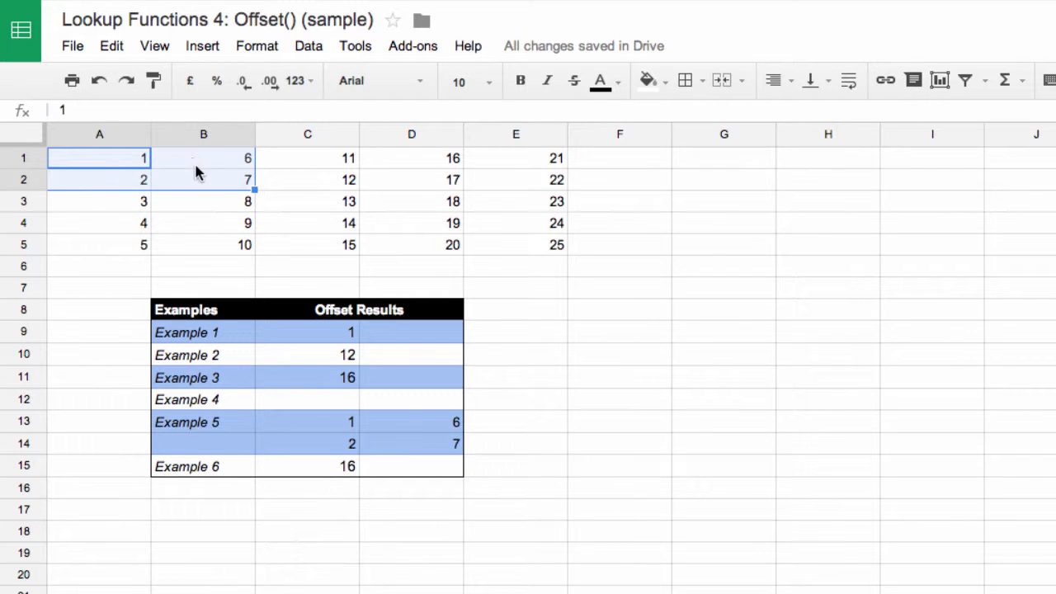
pyautogui.click(336, 428)
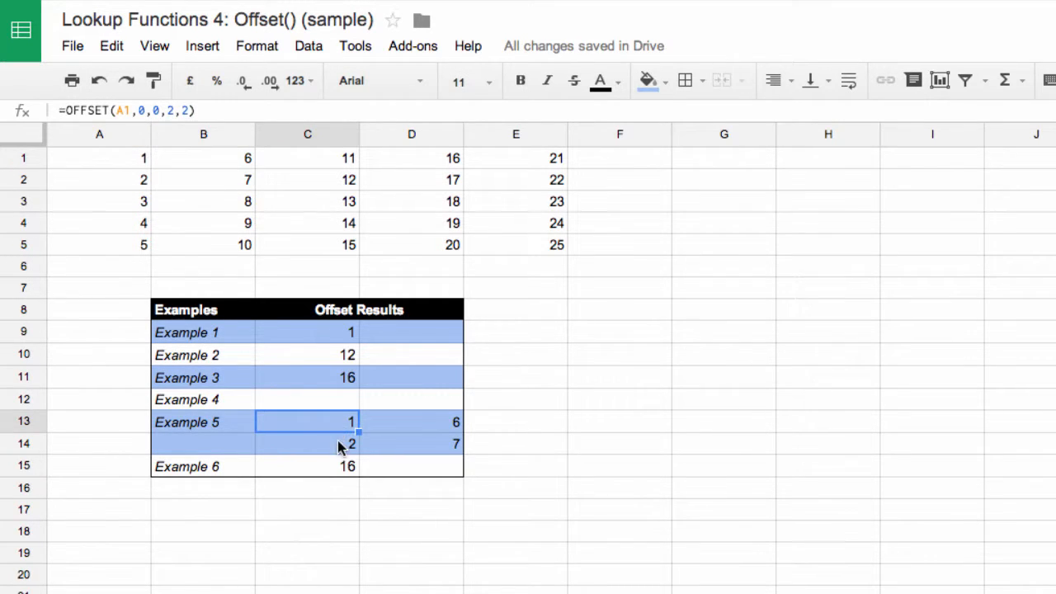
pyautogui.click(340, 446)
pyautogui.click(420, 424)
pyautogui.click(420, 447)
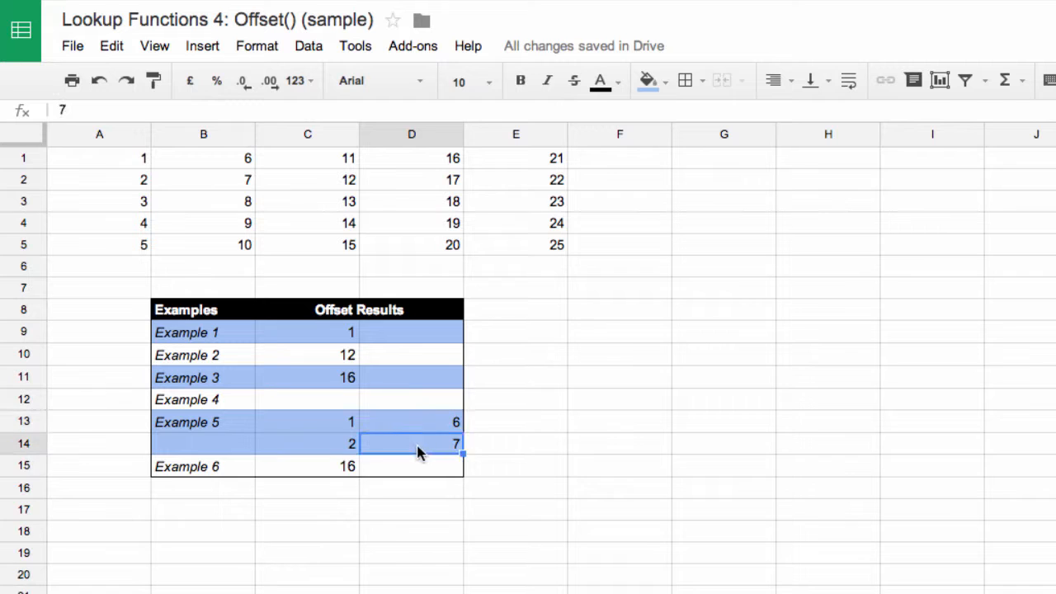
pyautogui.click(351, 424)
pyautogui.click(413, 450)
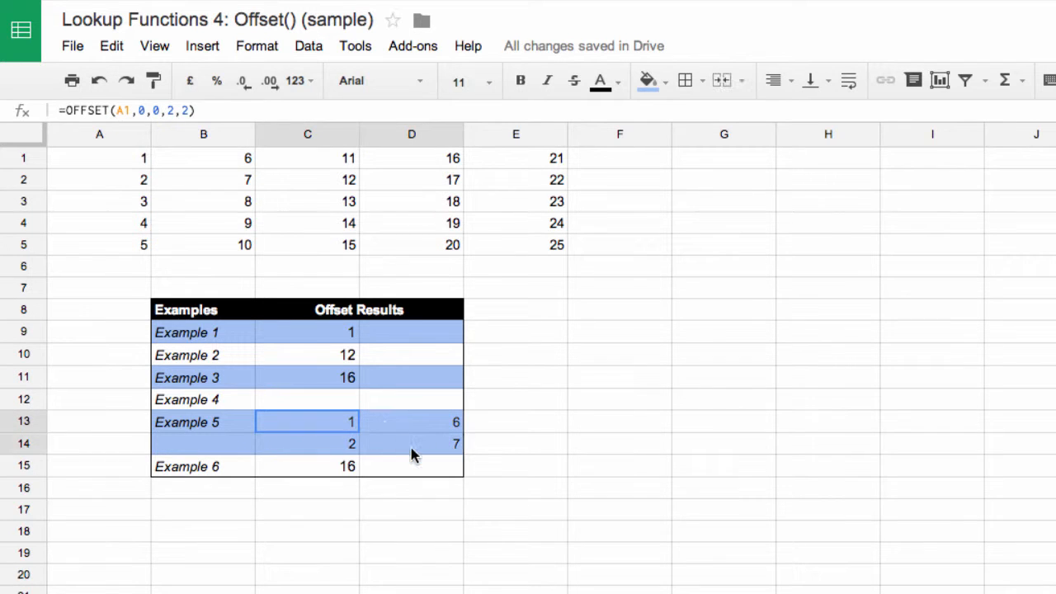
# Step: Examine the Example 6 SUM and OFFSET formula in C15 and highlight its source range A1:B2
pyautogui.click(345, 465)
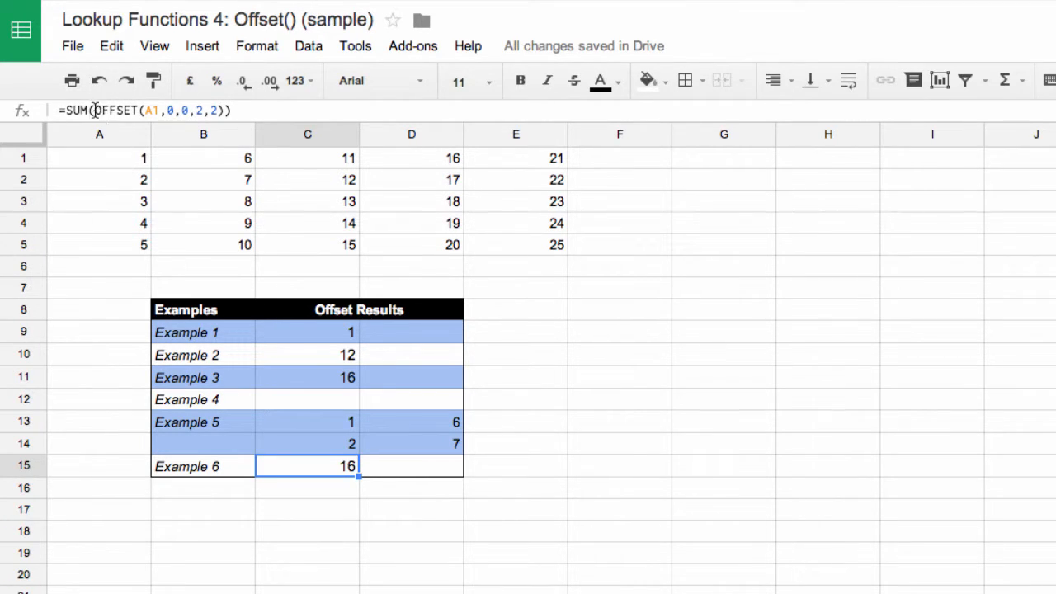
pyautogui.click(124, 159)
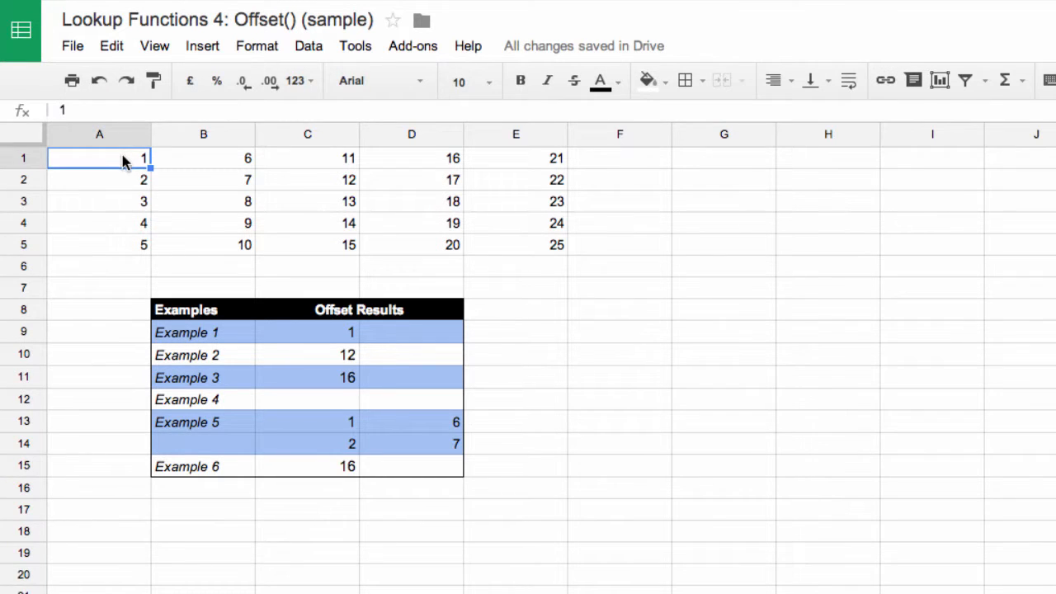
pyautogui.moveTo(124, 161); pyautogui.dragTo(191, 179)
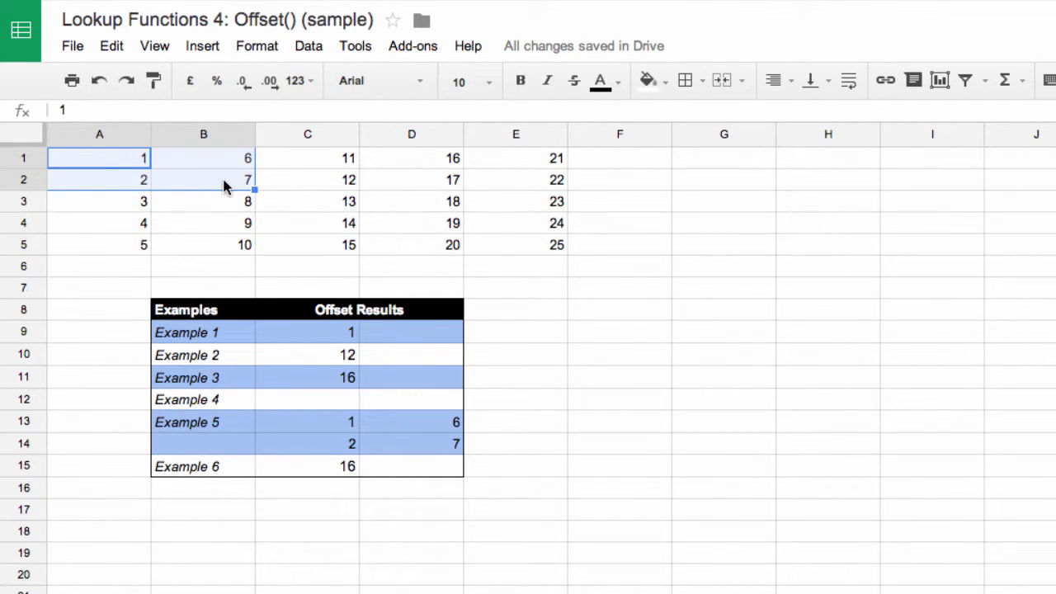
pyautogui.click(336, 469)
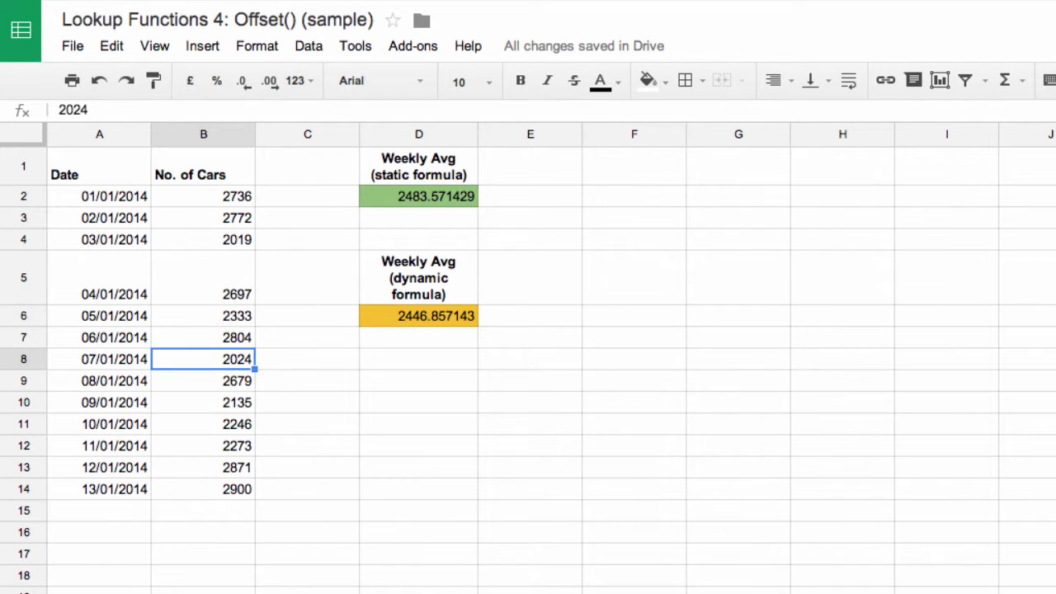
# Step: On the car counts sheet, clear the dynamic weekly average formula from cell D6
pyautogui.click(401, 322)
pyautogui.press('Delete')
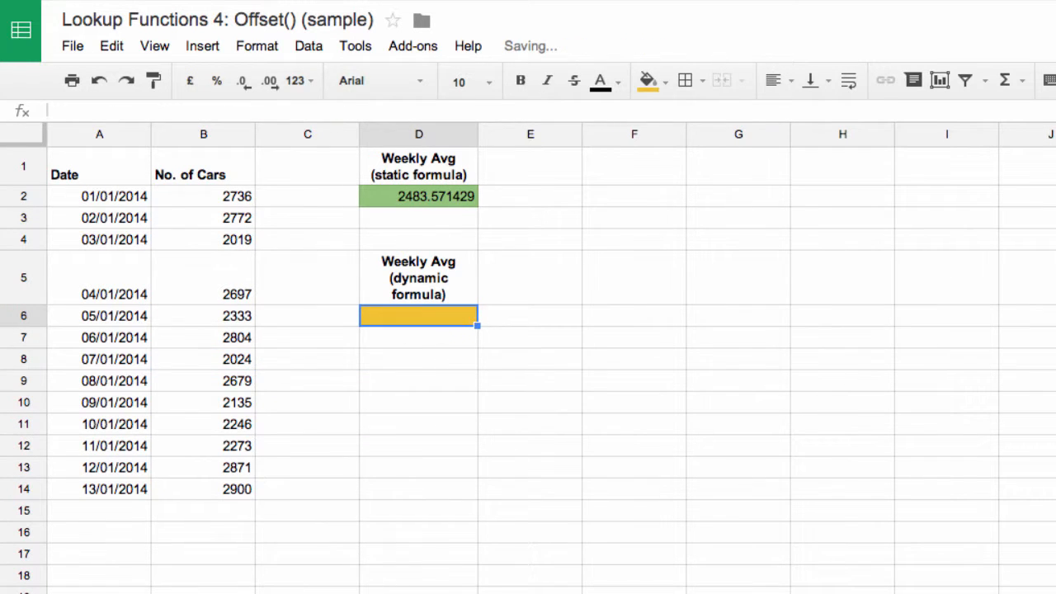
# Step: Examine the static weekly average formula in D2 and the first car counts in B2 to B4
pyautogui.click(401, 197)
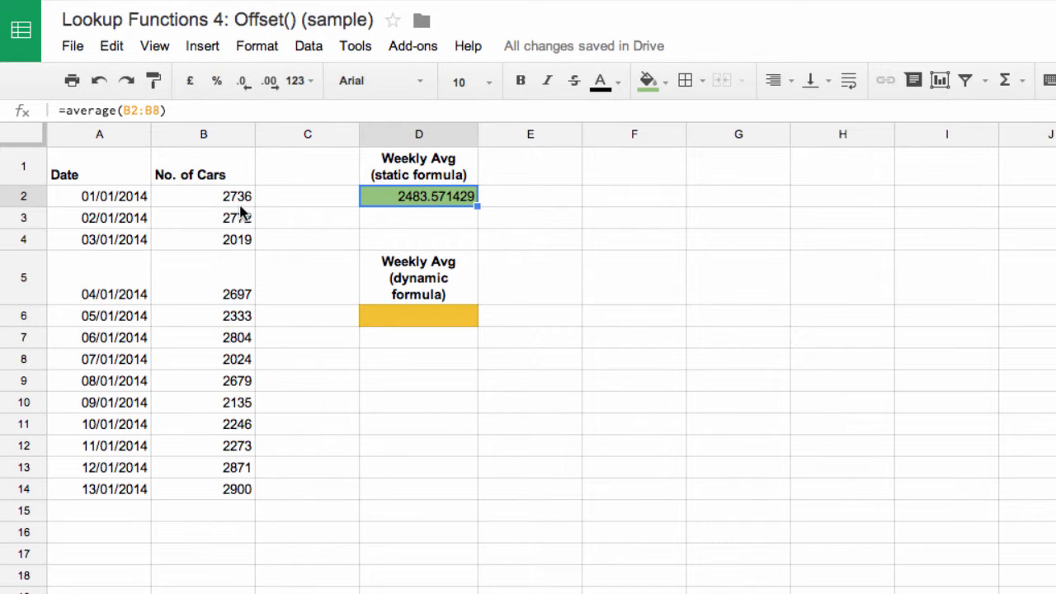
pyautogui.click(210, 198)
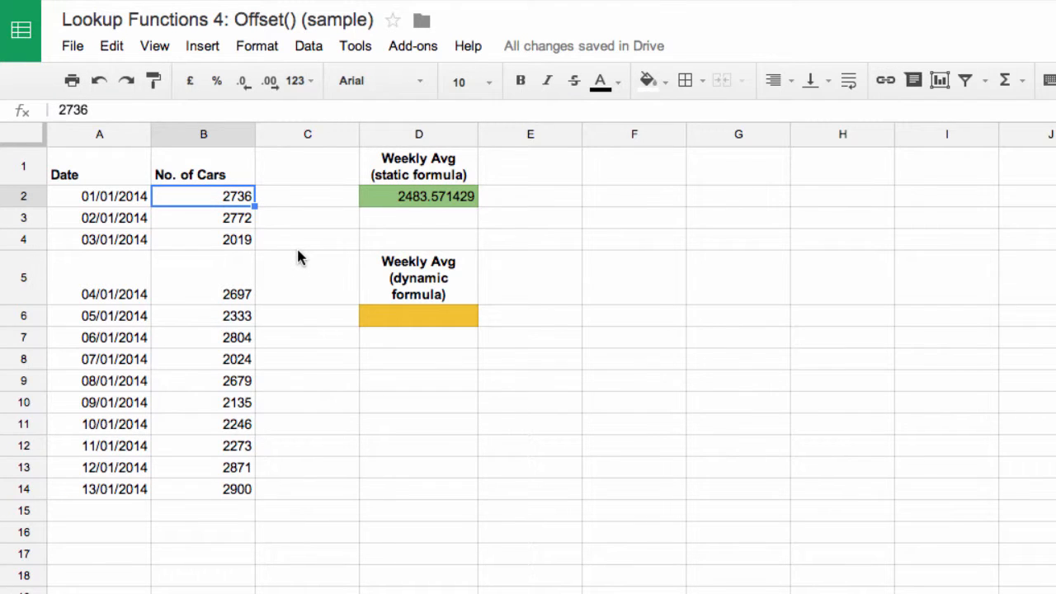
pyautogui.press('Down')
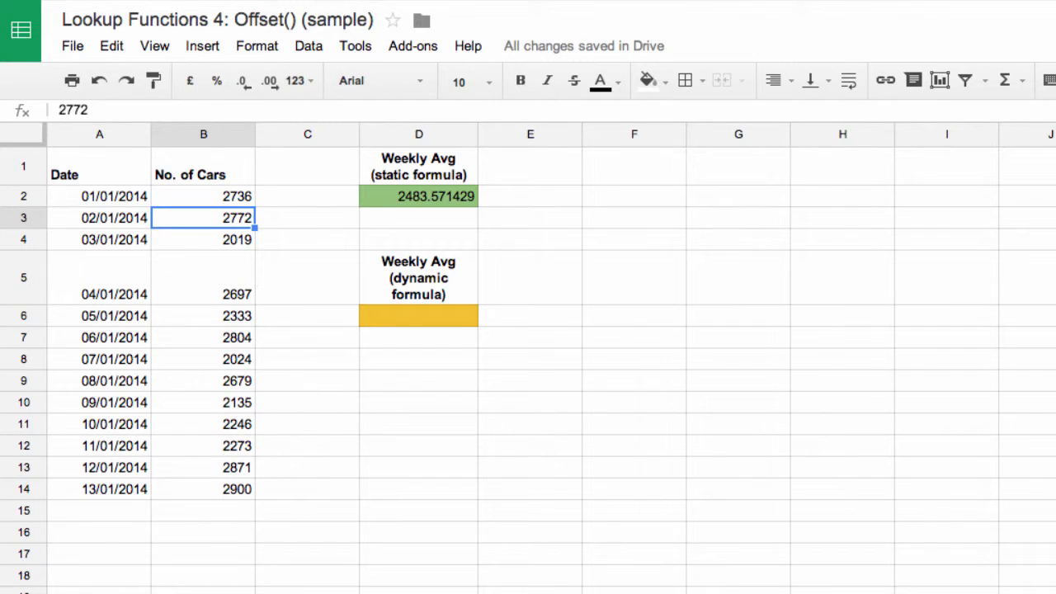
pyautogui.press('Down')
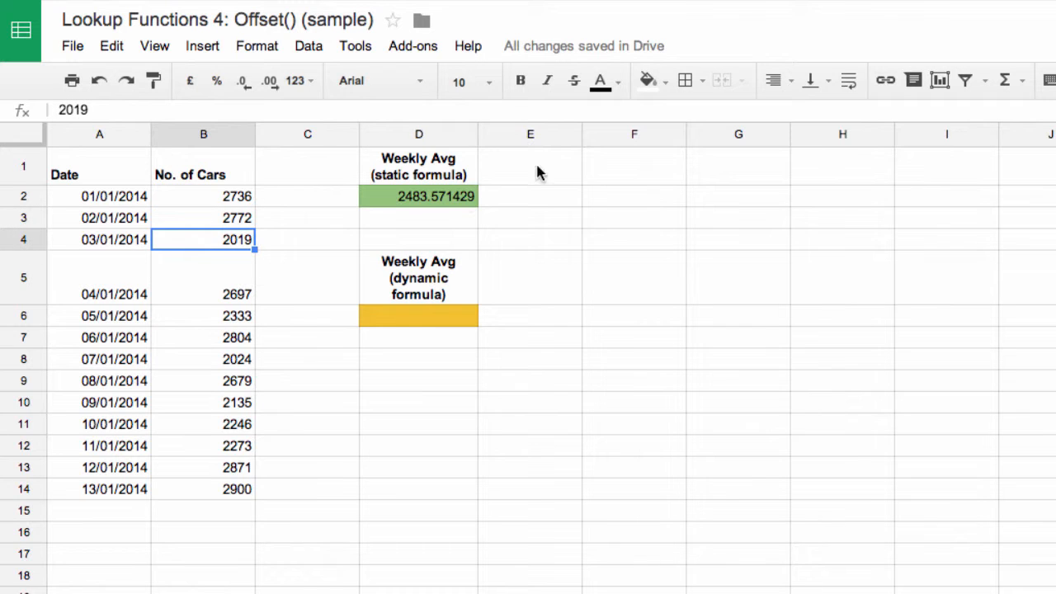
pyautogui.click(415, 195)
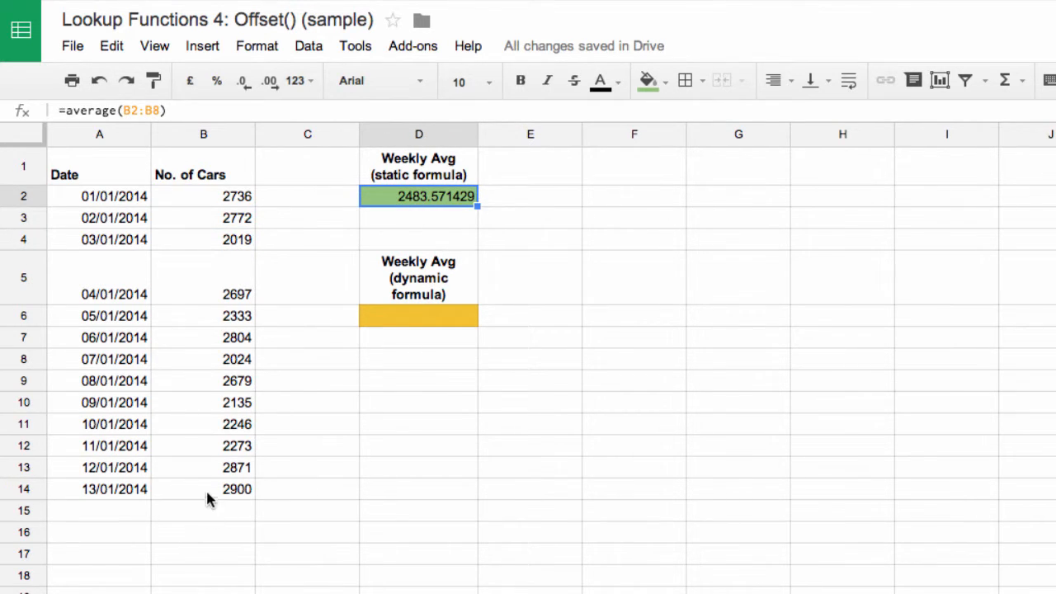
# Step: Change the static average formula in D2 to cover the last seven car counts, B8:B14
pyautogui.moveTo(206, 488)
pyautogui.mouseDown()
pyautogui.moveTo(207, 360)
pyautogui.moveTo(206, 495)
pyautogui.mouseUp()
pyautogui.click(412, 202)
pyautogui.press('BackSpace')
pyautogui.press('BackSpace')
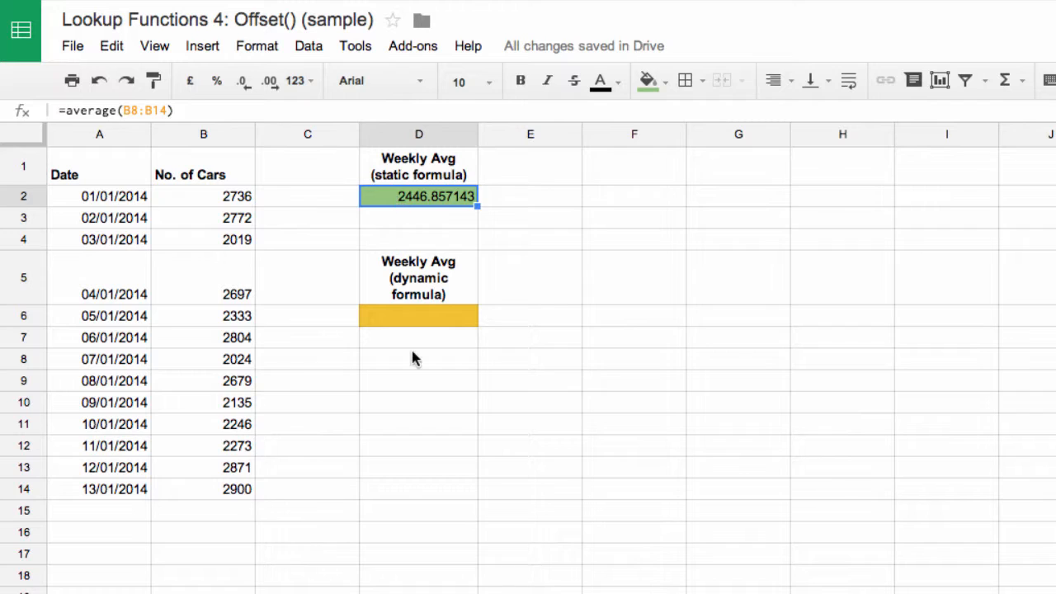
# Step: Start an OFFSET formula in D6 with B2 as its reference cell
pyautogui.click(408, 314)
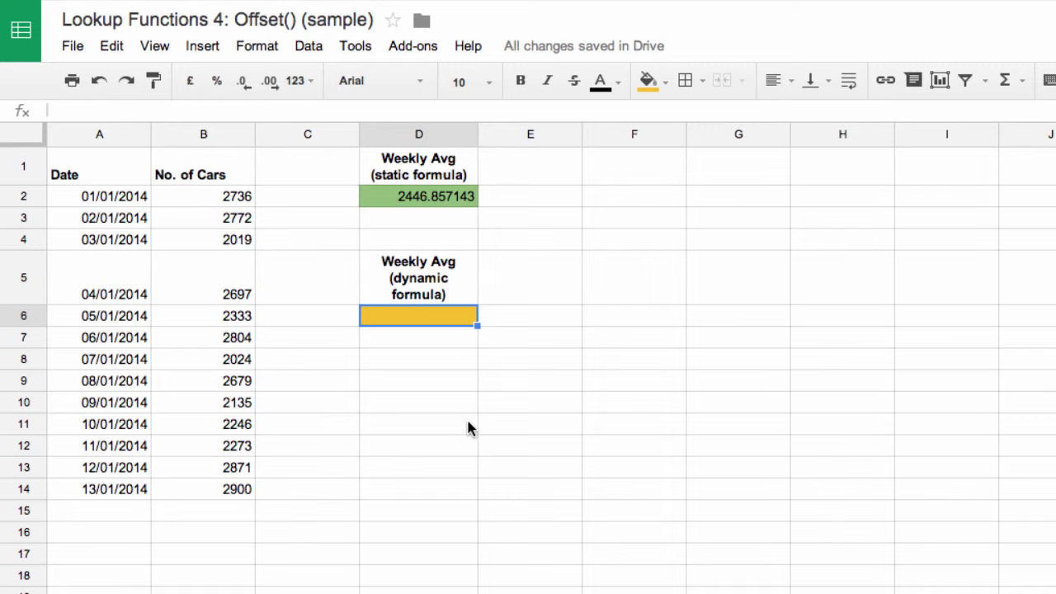
pyautogui.write('=OFFS')
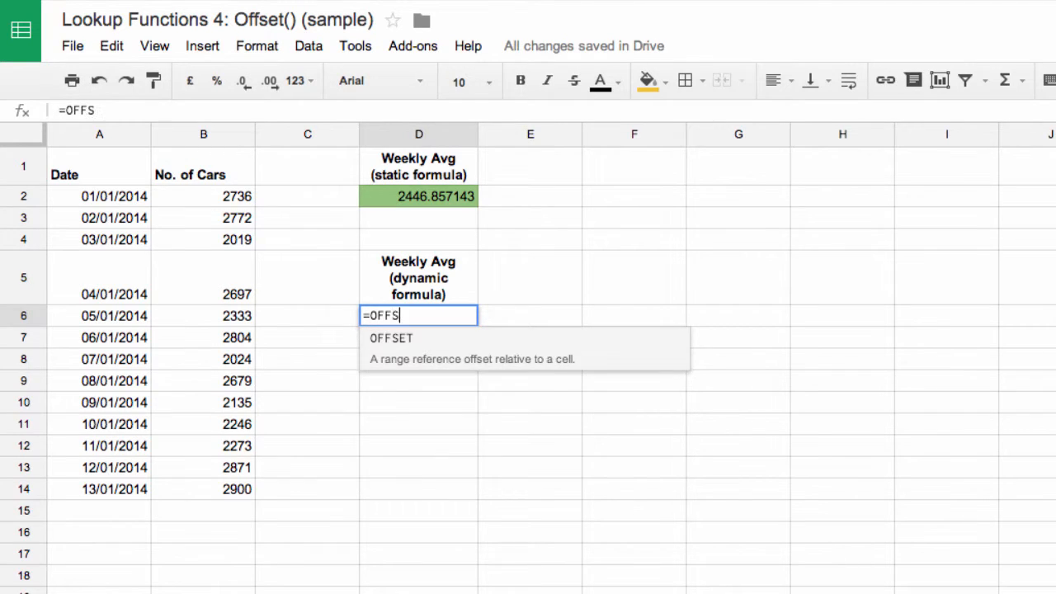
pyautogui.write('ET(')
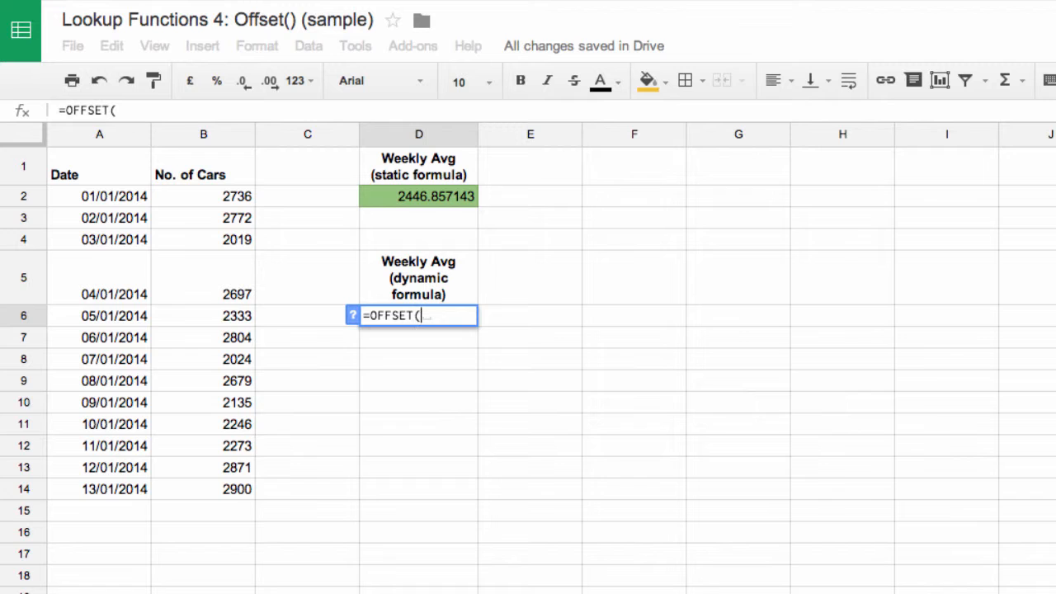
pyautogui.write('B2')
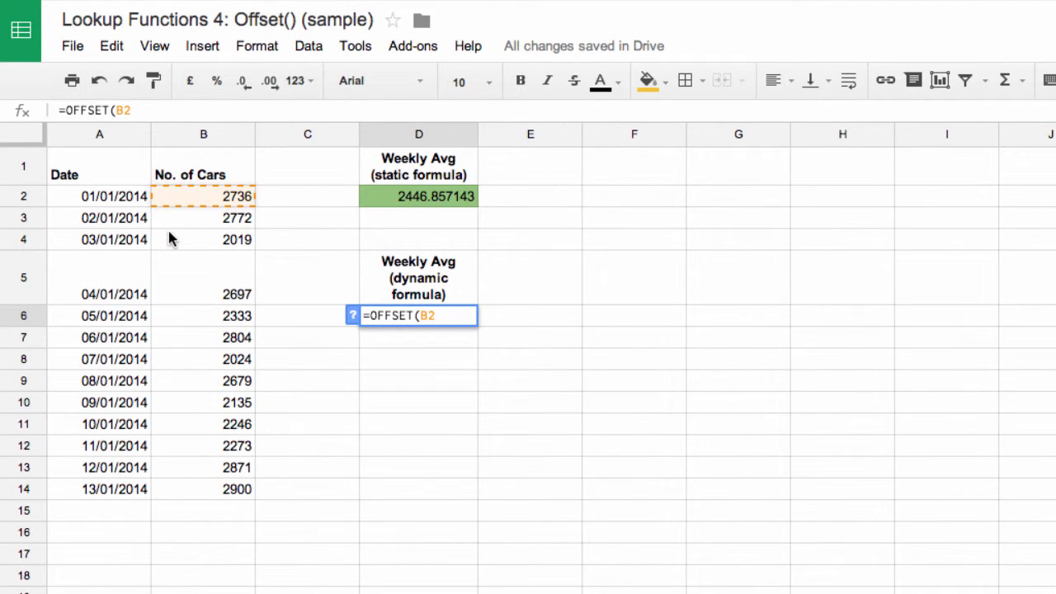
pyautogui.write(',')
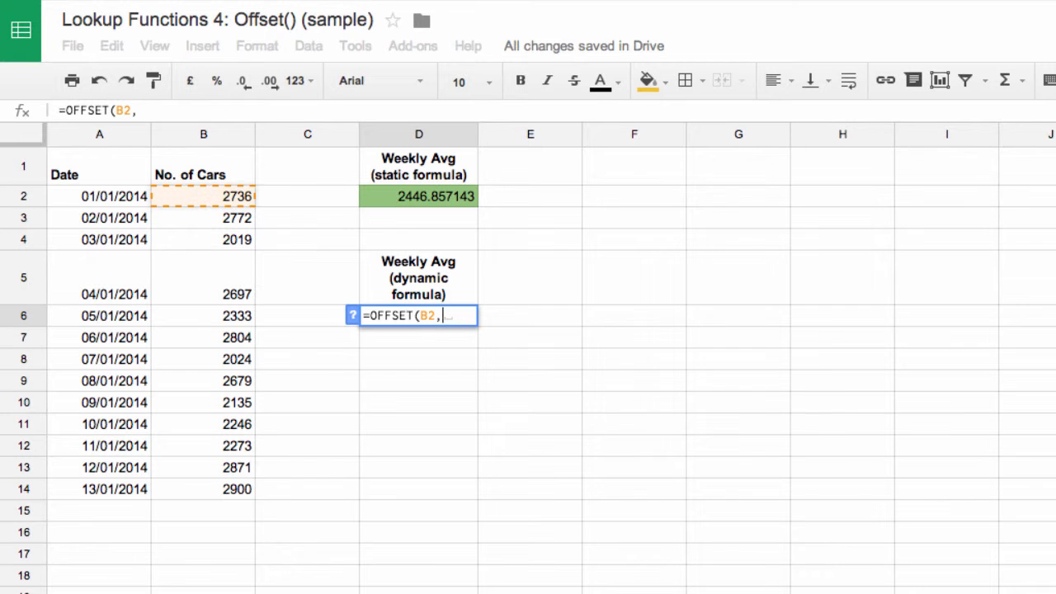
# Step: Enter COUNTA(B2:B)-7 as the row offset of the OFFSET formula in D6
pyautogui.write('COUN')
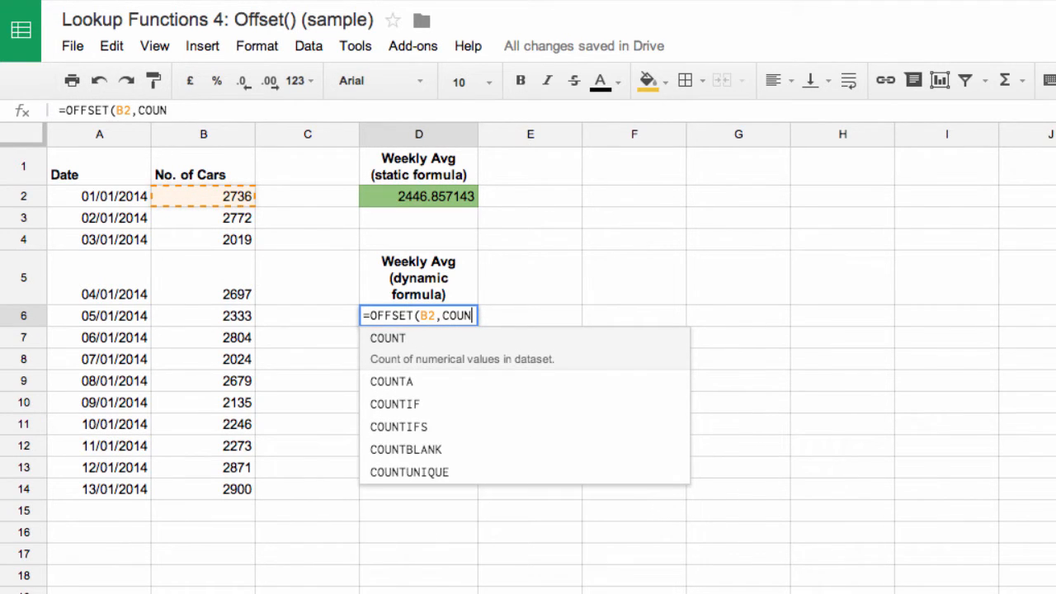
pyautogui.write('TA')
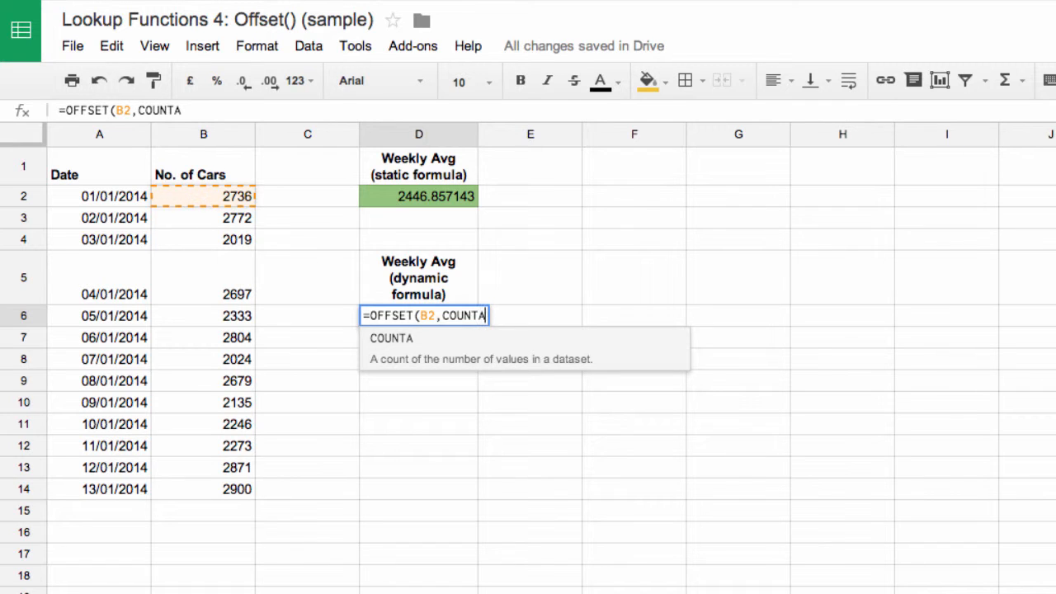
pyautogui.write('(')
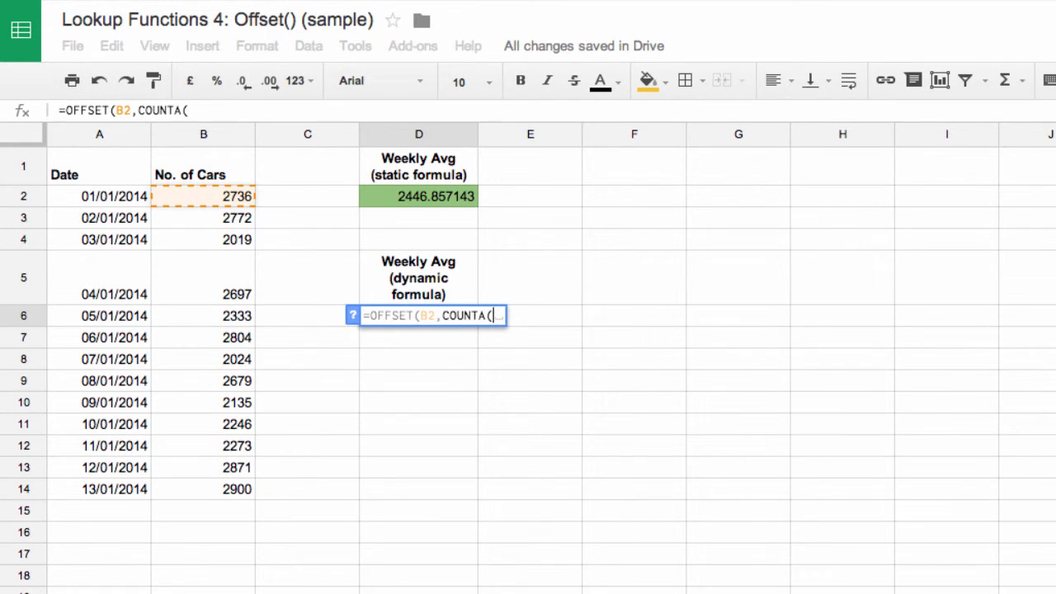
pyautogui.write('B2:')
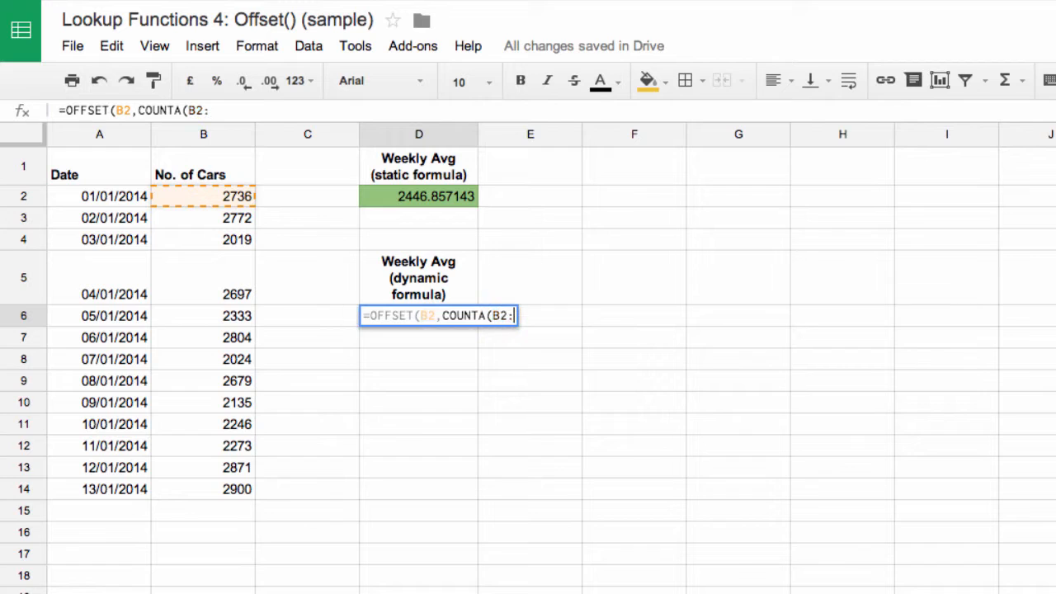
pyautogui.write('B')
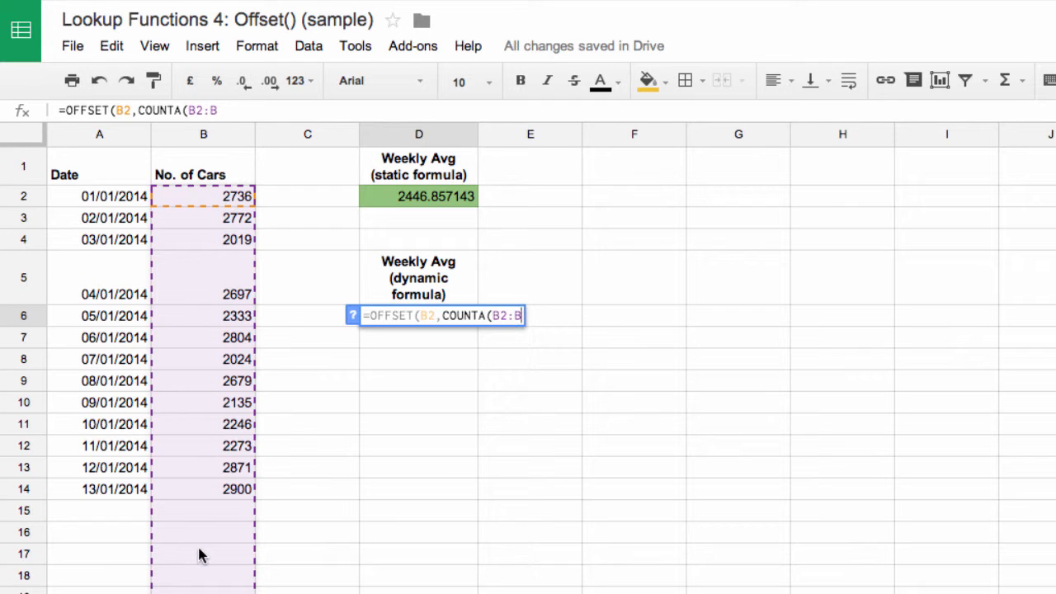
pyautogui.write(')')
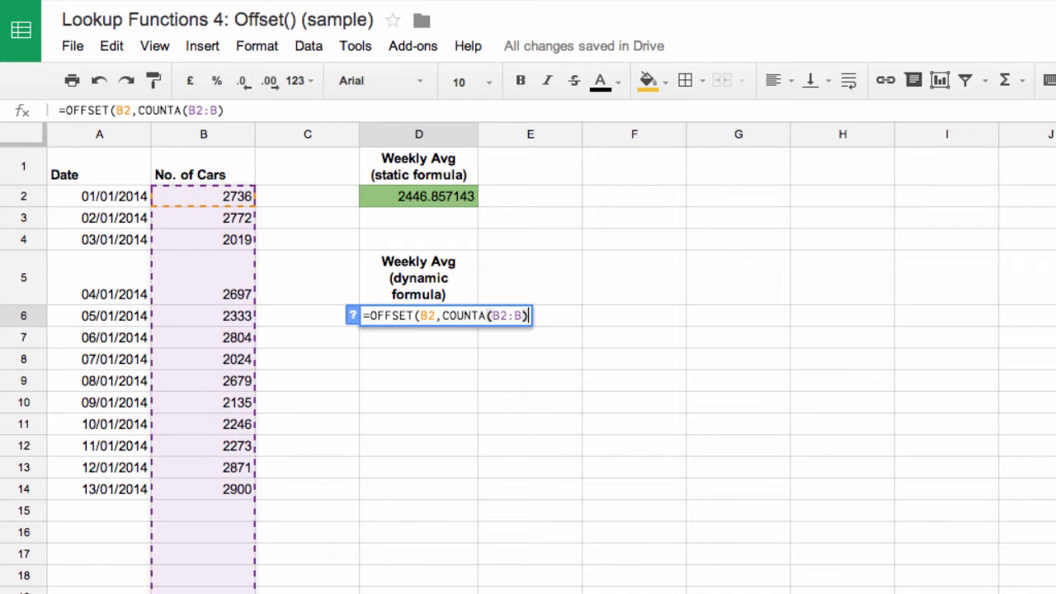
pyautogui.write('-7')
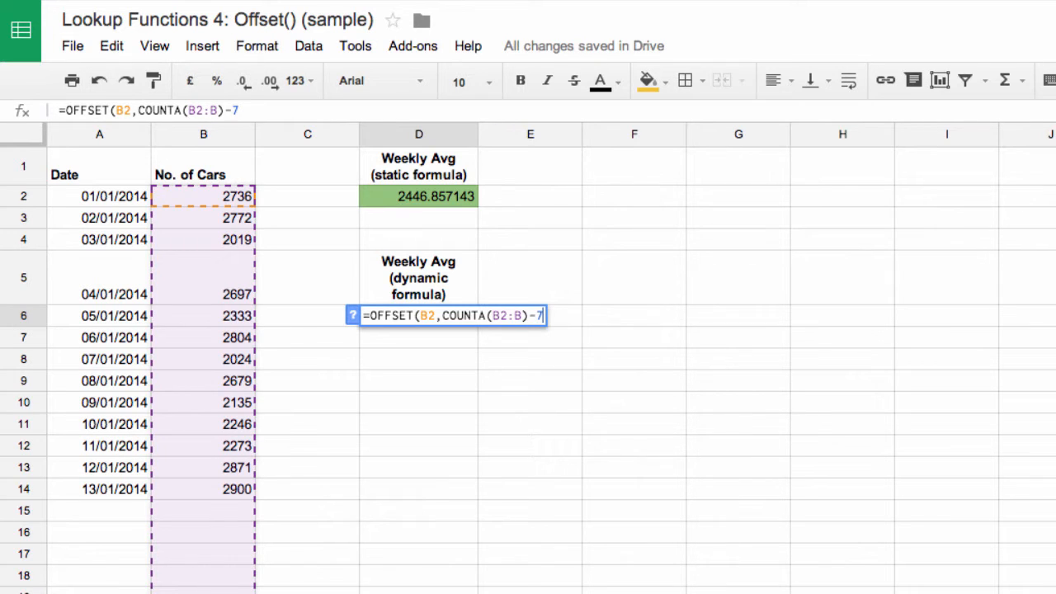
# Step: Complete the OFFSET formula in D6 with column offset 0, height 7 and width 1, and highlight its output D6:D12
pyautogui.write(',')
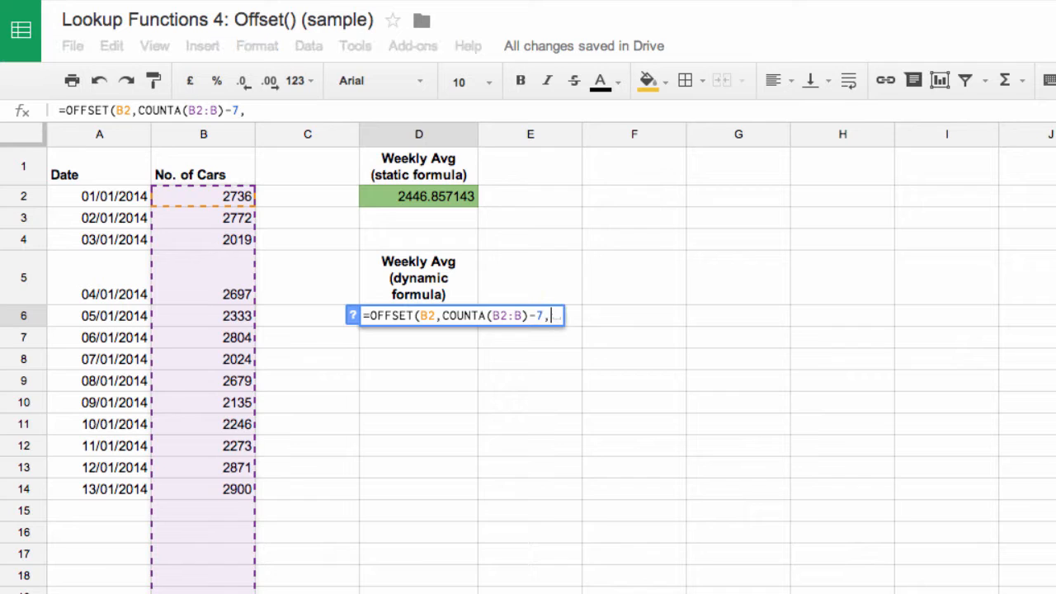
pyautogui.write('0')
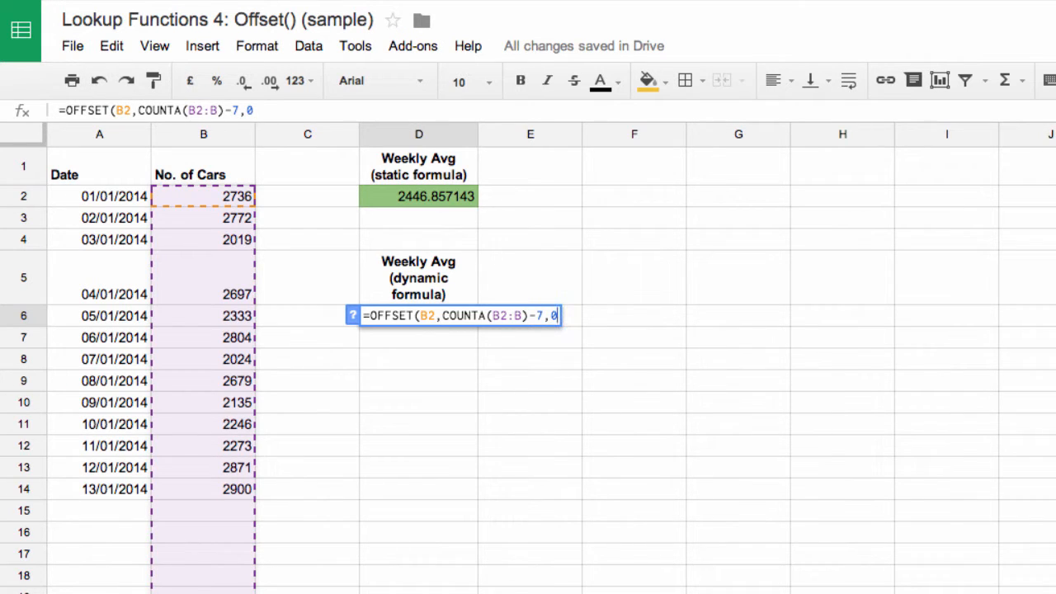
pyautogui.write(',')
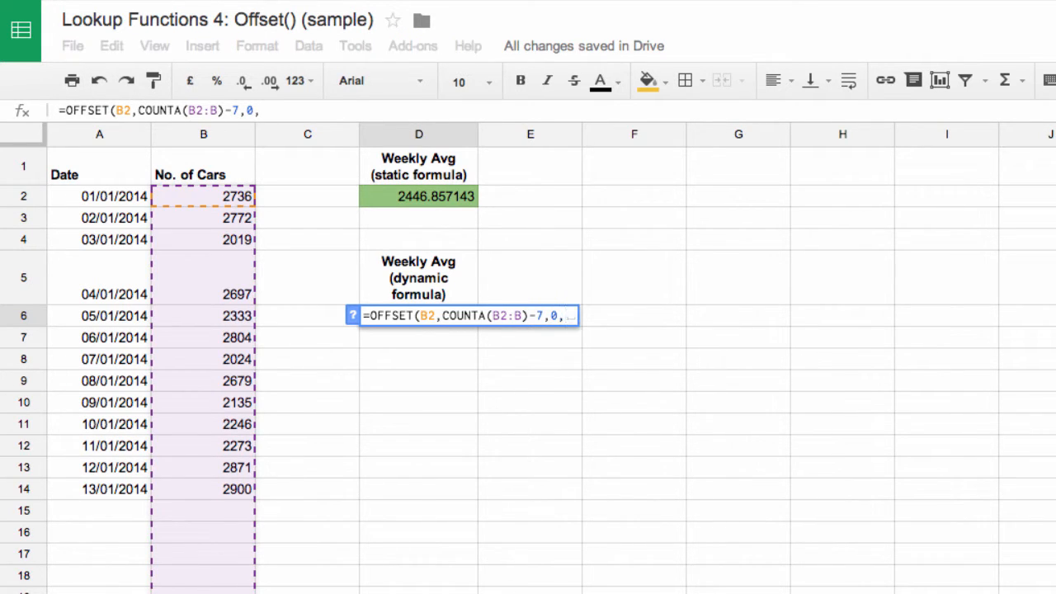
pyautogui.write('7')
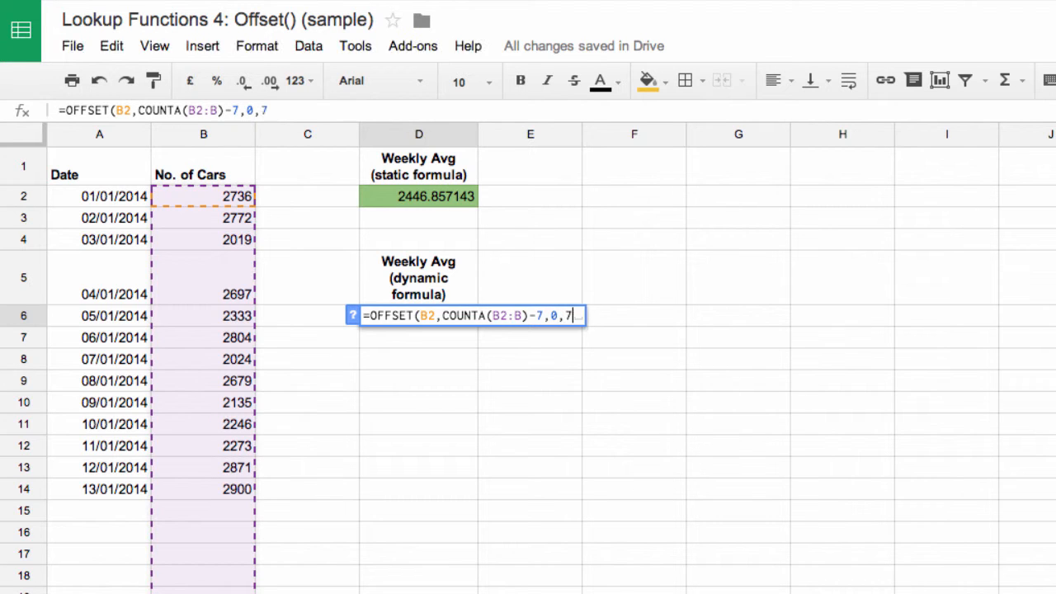
pyautogui.write(',1)')
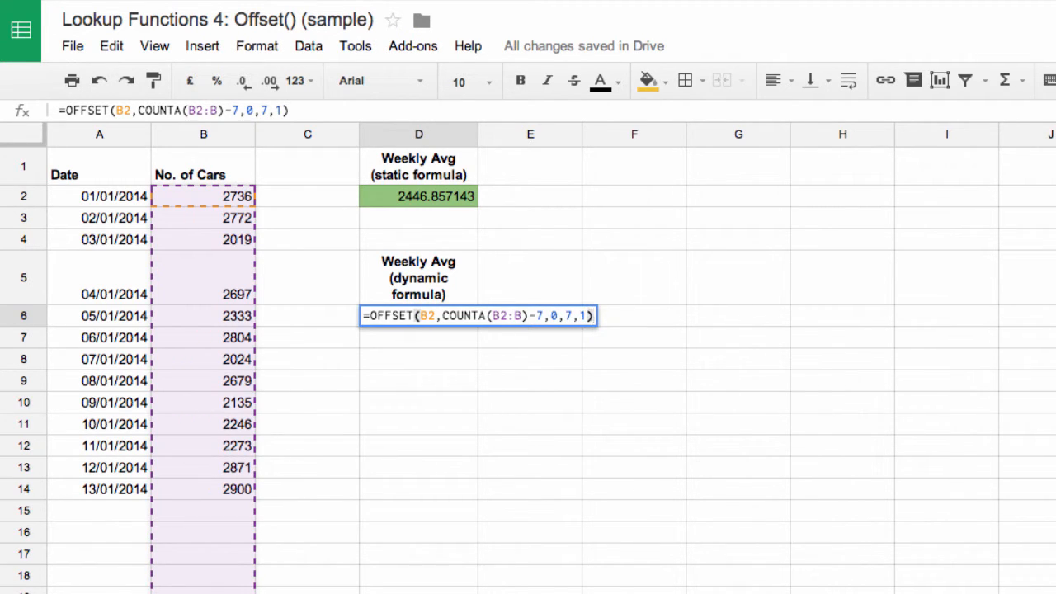
pyautogui.press('Return')
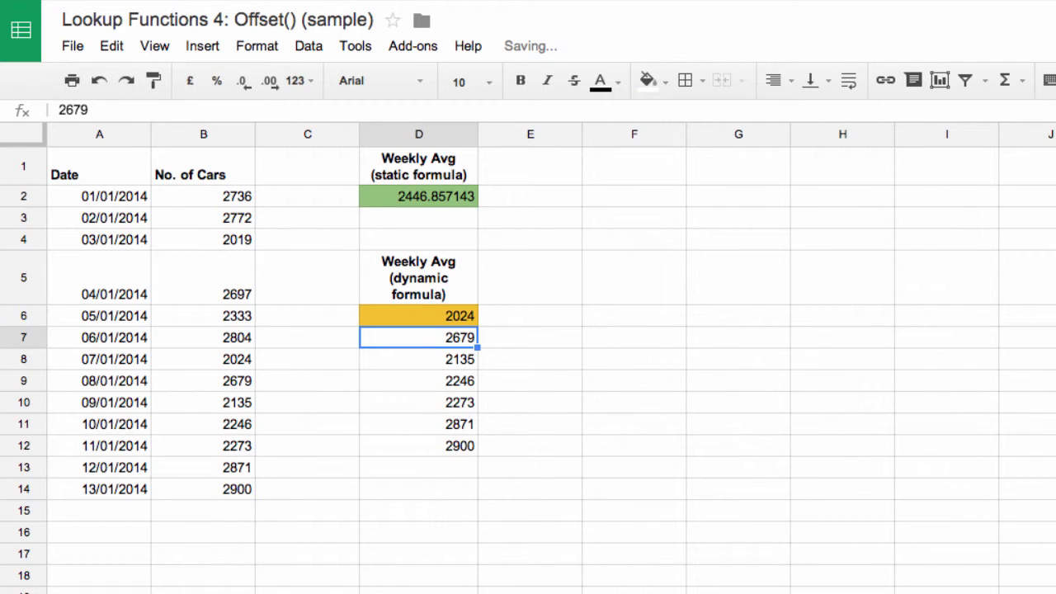
pyautogui.moveTo(438, 322); pyautogui.dragTo(440, 438)
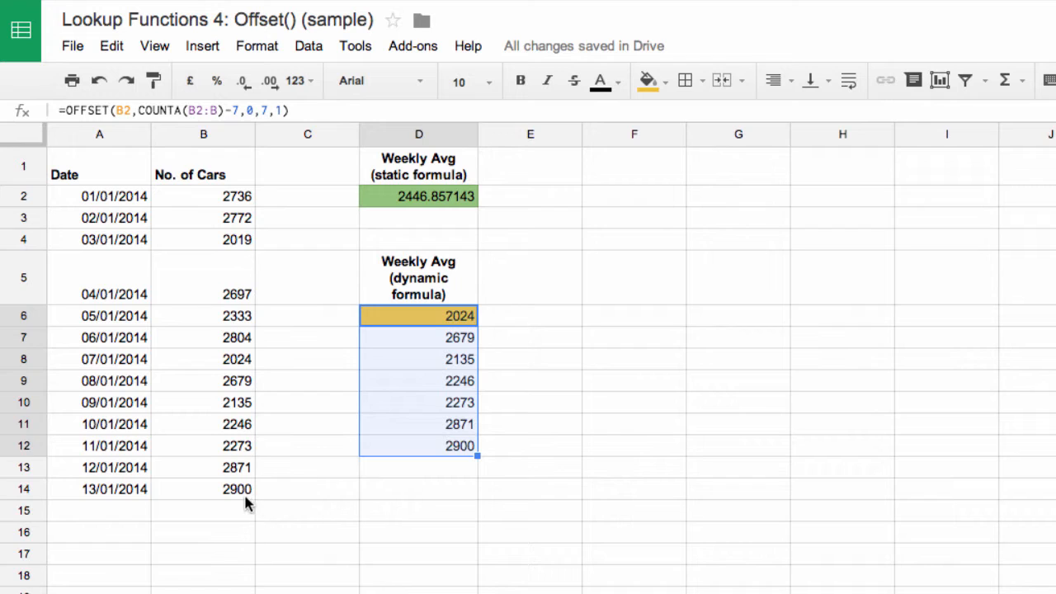
# Step: Add the date 14/1/14 with 2875 cars in row 15 and highlight the OFFSET output D6:D12
pyautogui.click(96, 512)
pyautogui.write('1')
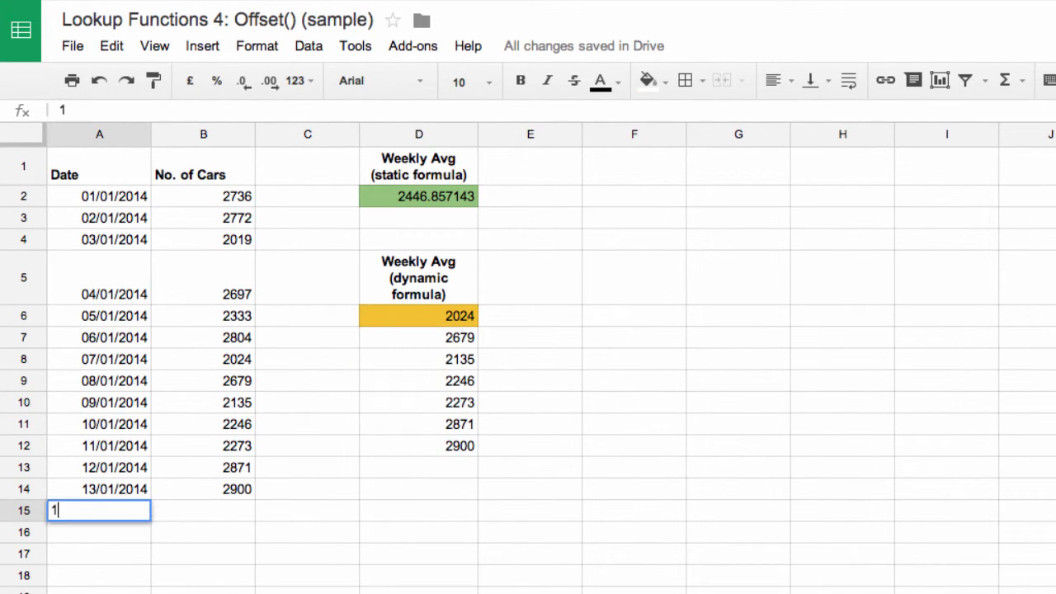
pyautogui.write('4/1/14')
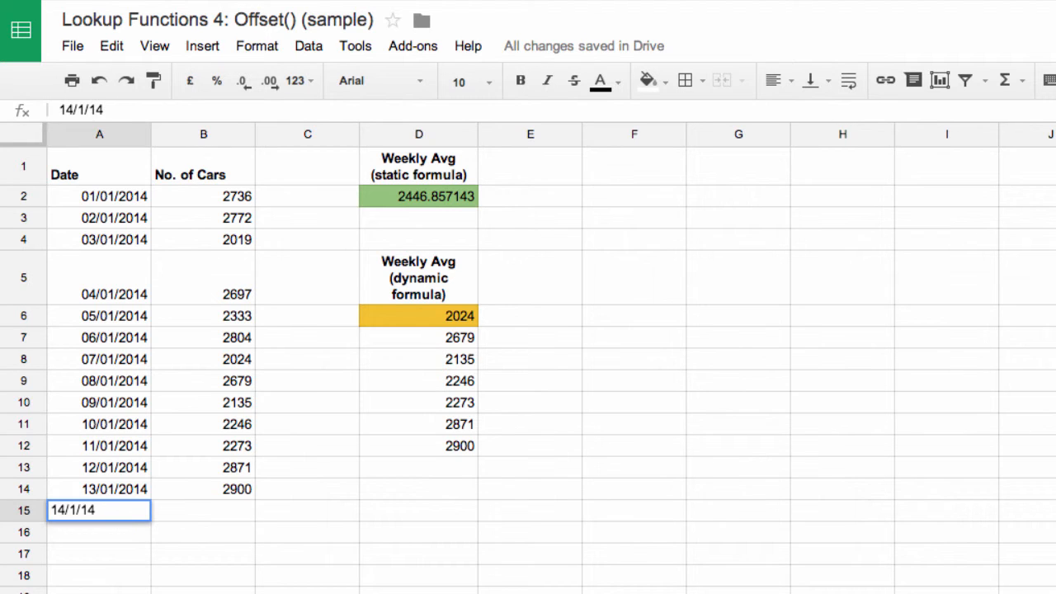
pyautogui.press('Tab')
pyautogui.write('28')
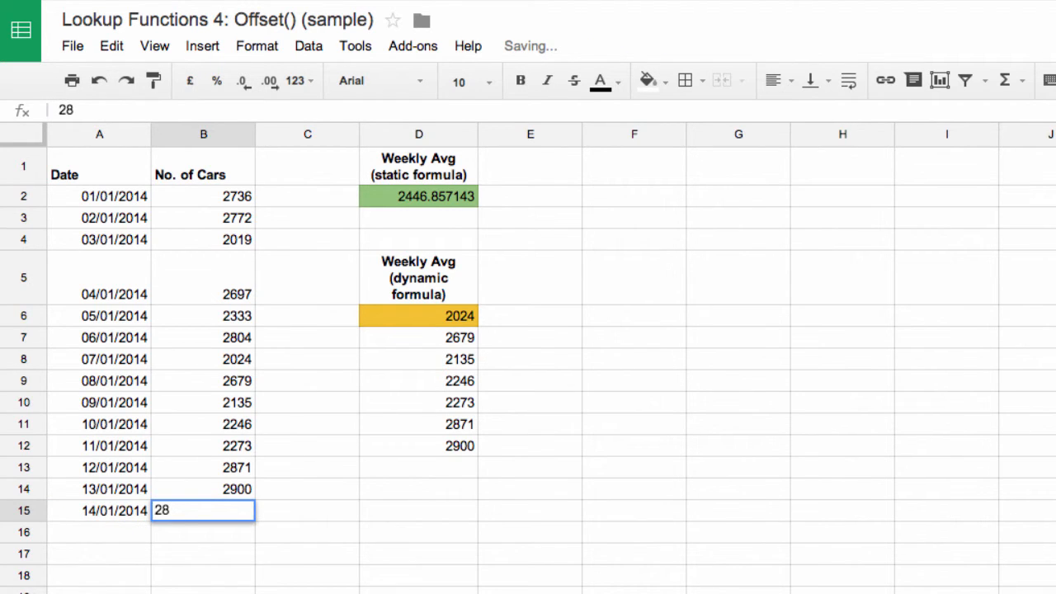
pyautogui.write('75')
pyautogui.press('Return')
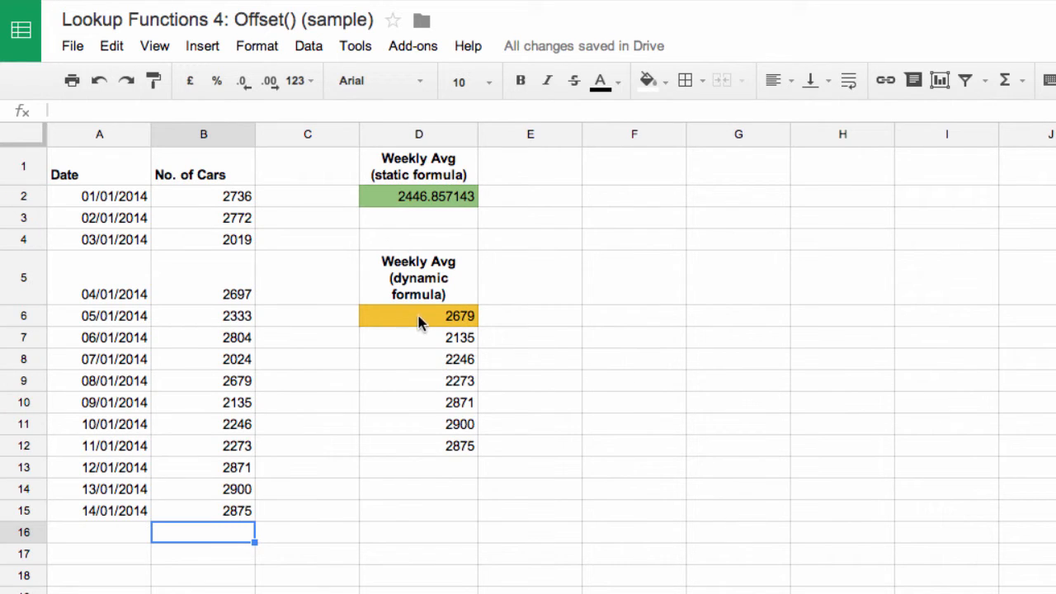
pyautogui.moveTo(427, 321); pyautogui.dragTo(437, 446)
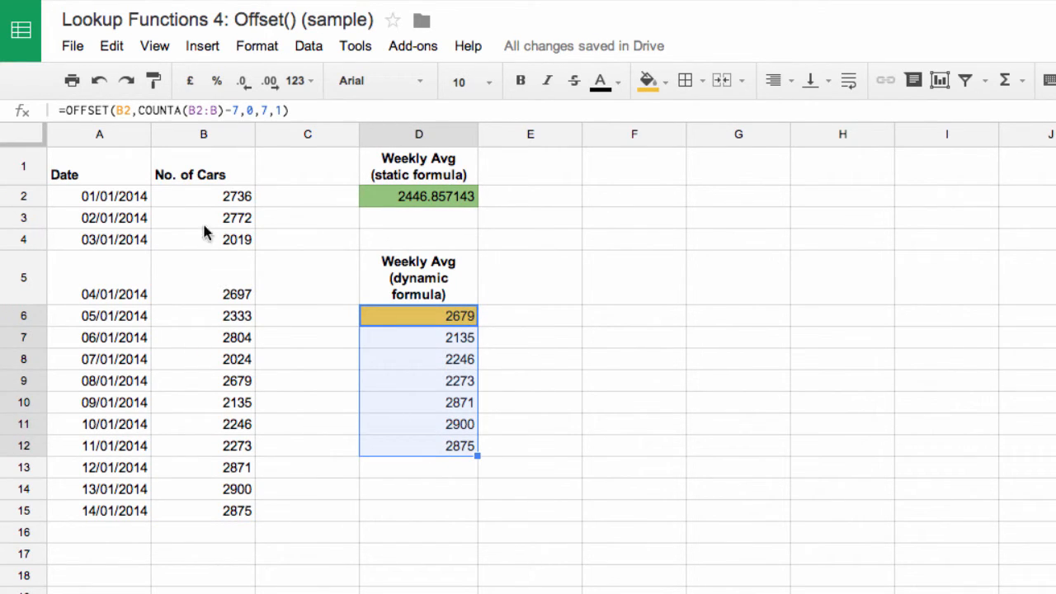
# Step: Wrap the OFFSET formula in D6 in an AVERAGE function
pyautogui.click(69, 113)
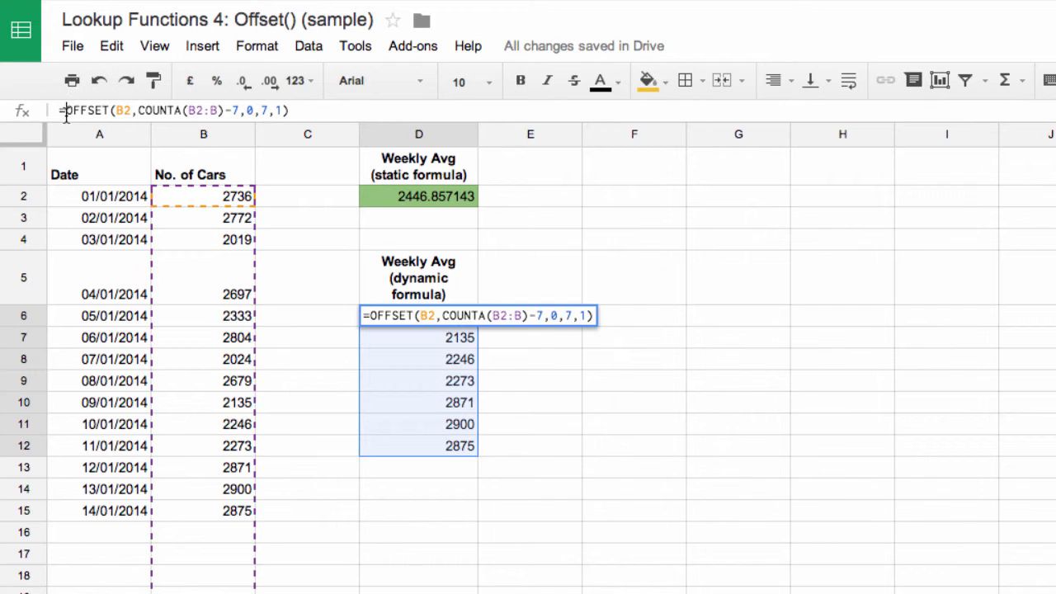
pyautogui.write('AVERA')
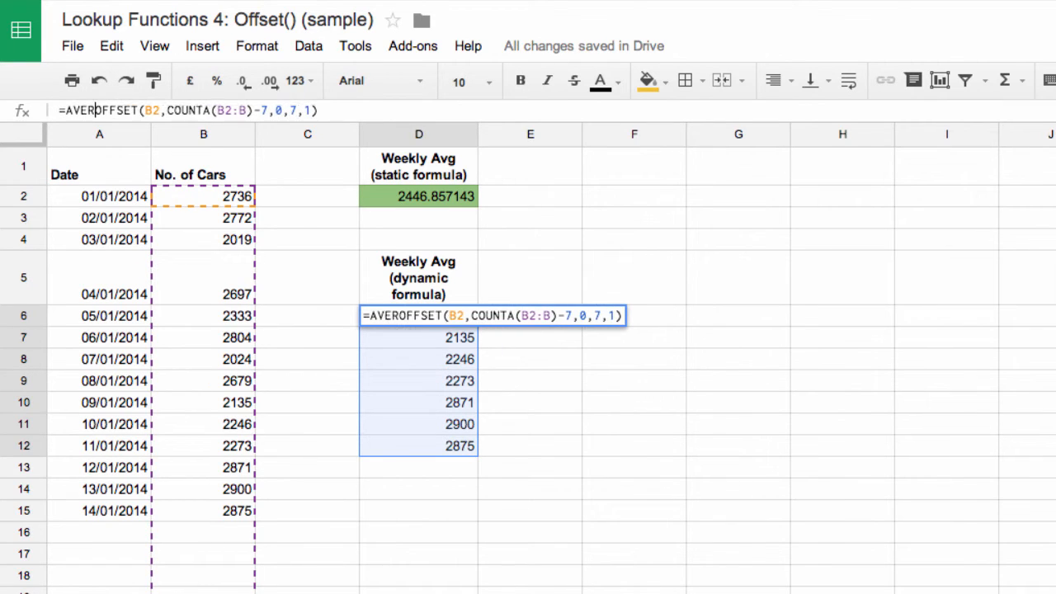
pyautogui.write('GE(')
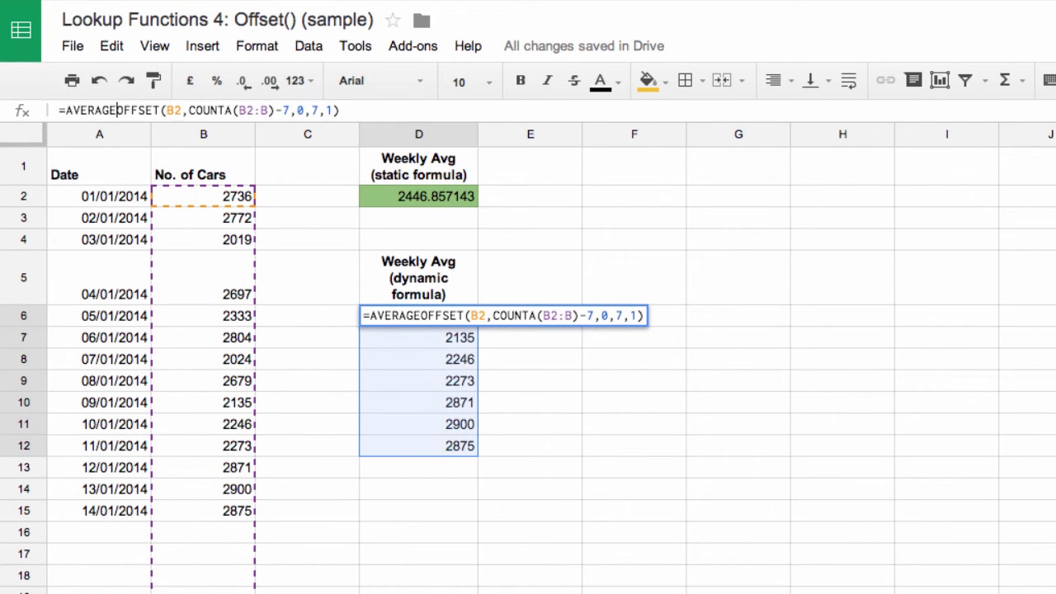
pyautogui.press('End')
pyautogui.write(')')
pyautogui.press('Return')
# Step: Add the date 15/1/14 with 2300 cars in row 16 and check the dynamic weekly average in D6
pyautogui.click(126, 533)
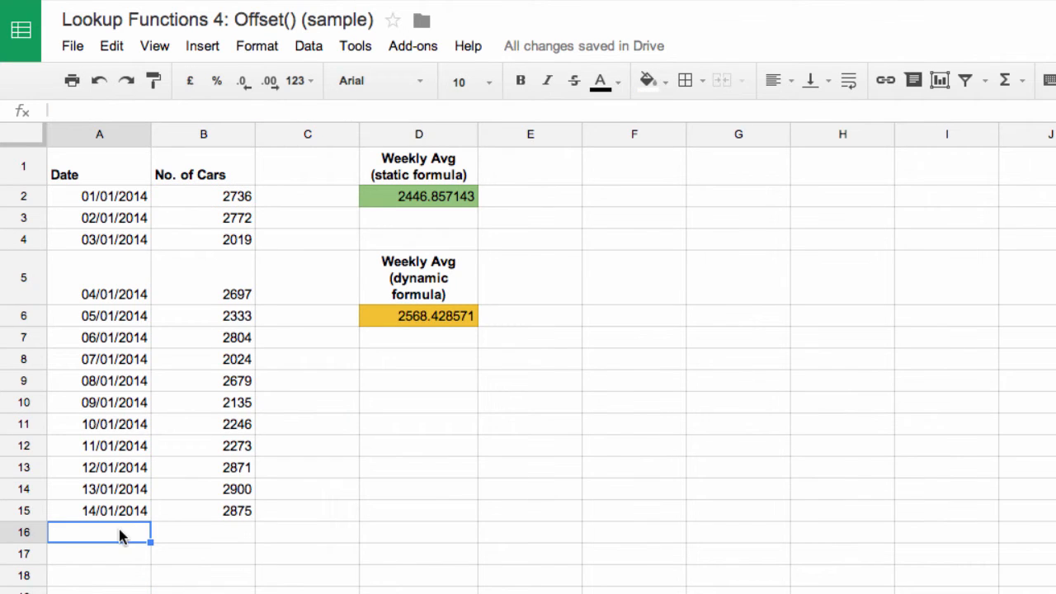
pyautogui.write('15/1/14')
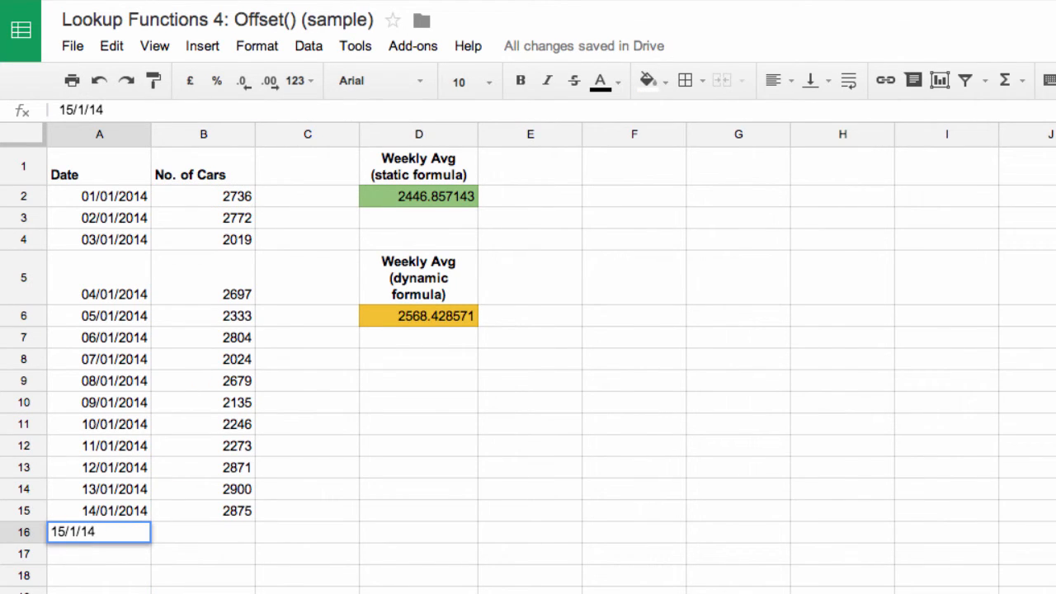
pyautogui.press('Tab')
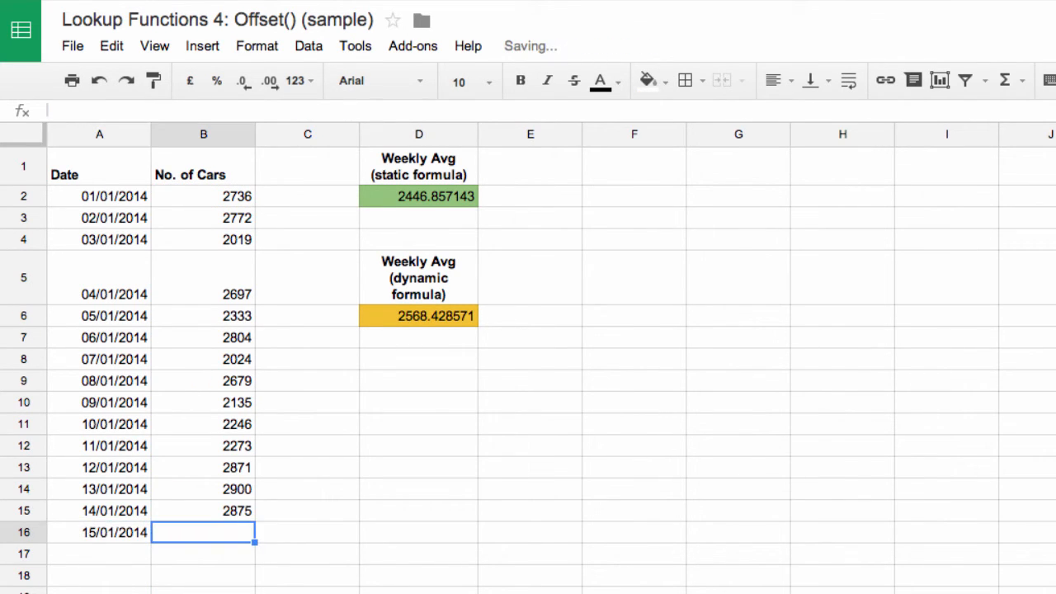
pyautogui.write('2300')
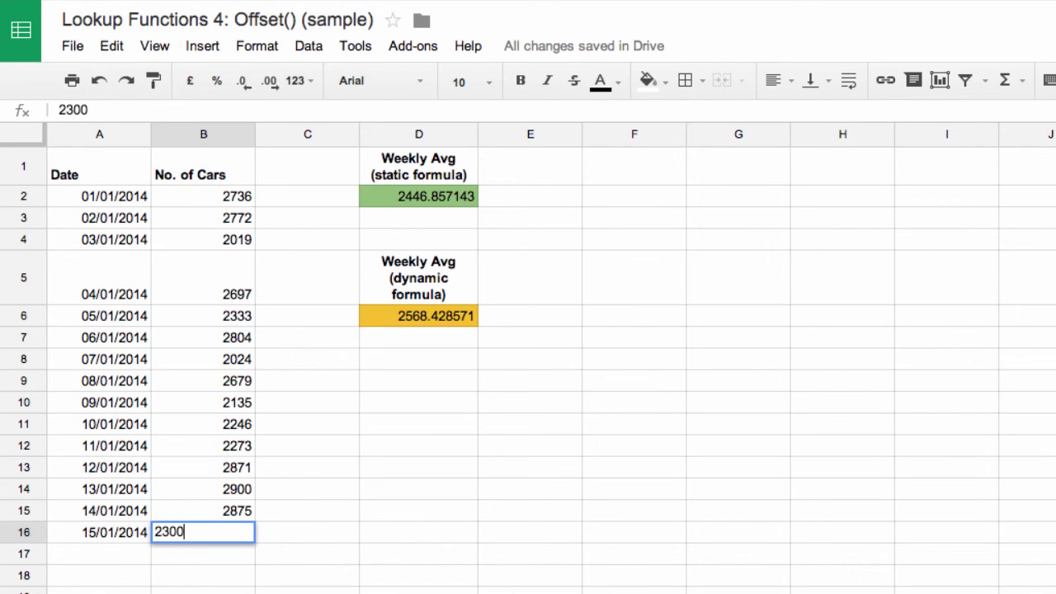
pyautogui.press('Return')
pyautogui.click(435, 314)
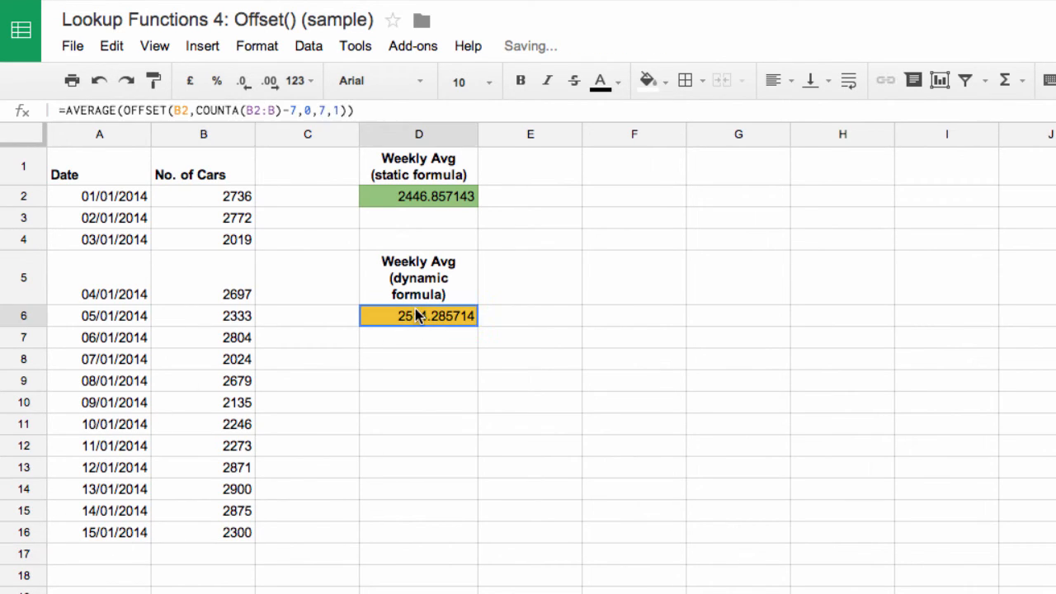